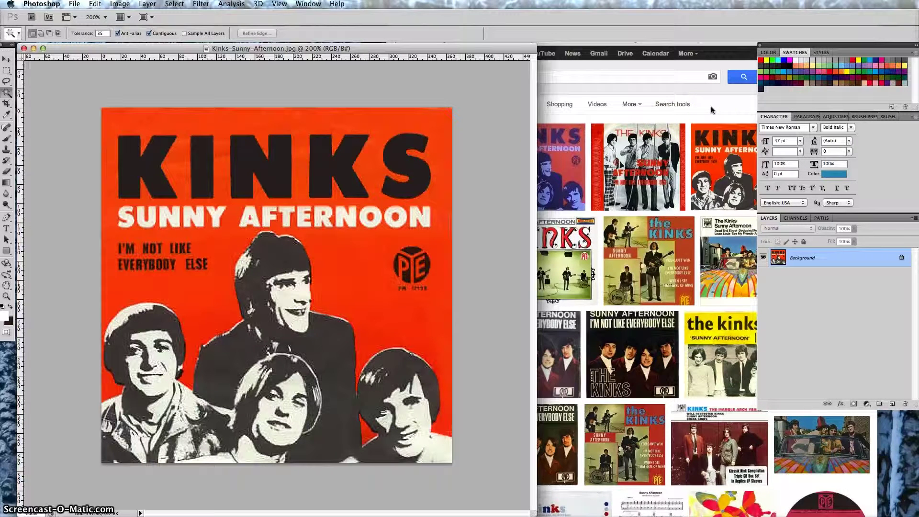
# - Switch to the browser and open the original 370 × 376 image of the orange Kinks Sunny Afternoon cover from the Google Images results
pyautogui.click(626, 84)
pyautogui.click(498, 77)
pyautogui.moveTo(545, 77); pyautogui.dragTo(473, 81)
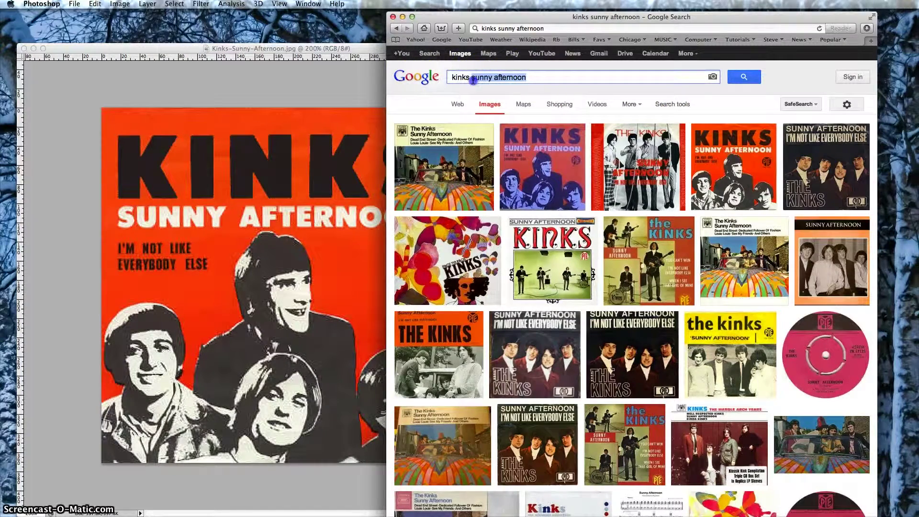
pyautogui.click(517, 78)
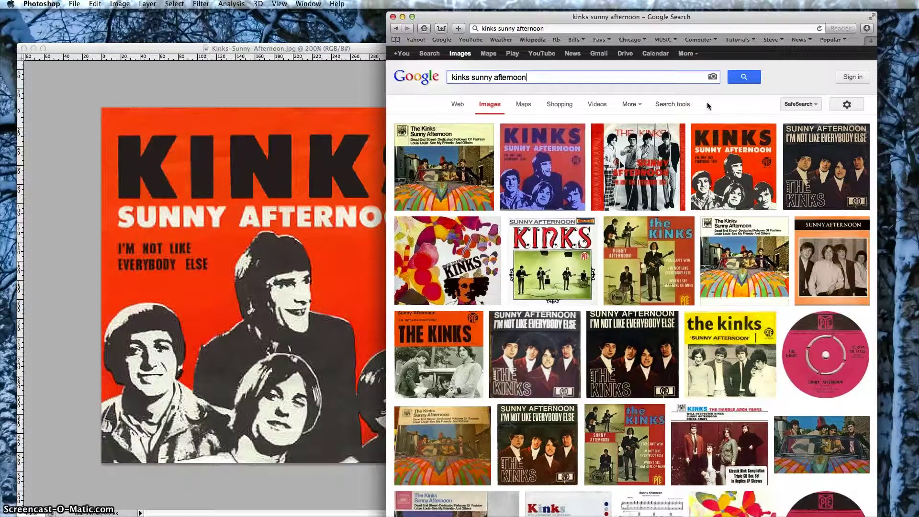
pyautogui.click(740, 165)
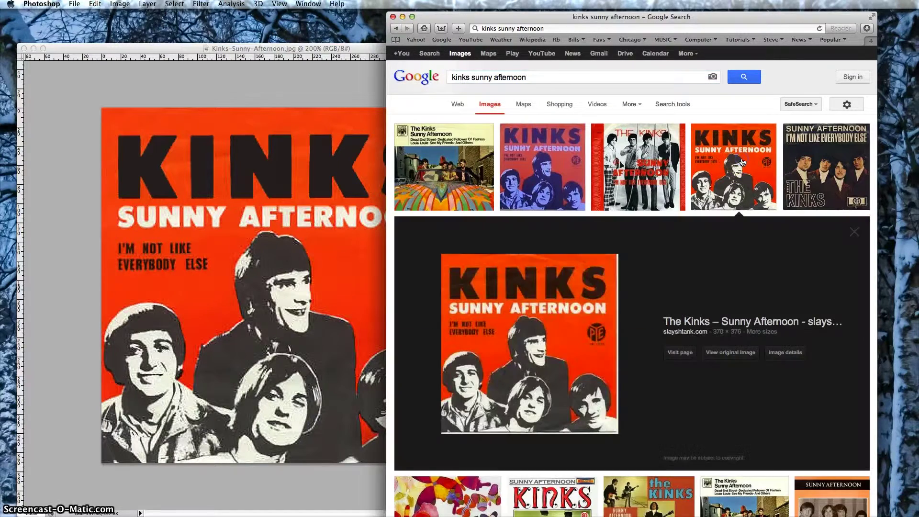
pyautogui.click(736, 354)
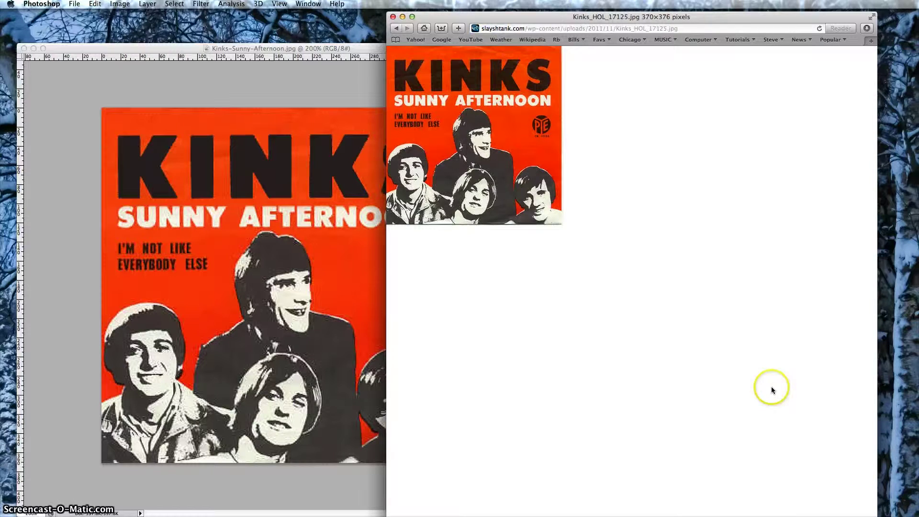
# - Open the cover image from the browser in Photoshop, view it at 200%, and enlarge the document window around it
pyautogui.moveTo(500, 141); pyautogui.dragTo(498, 516)
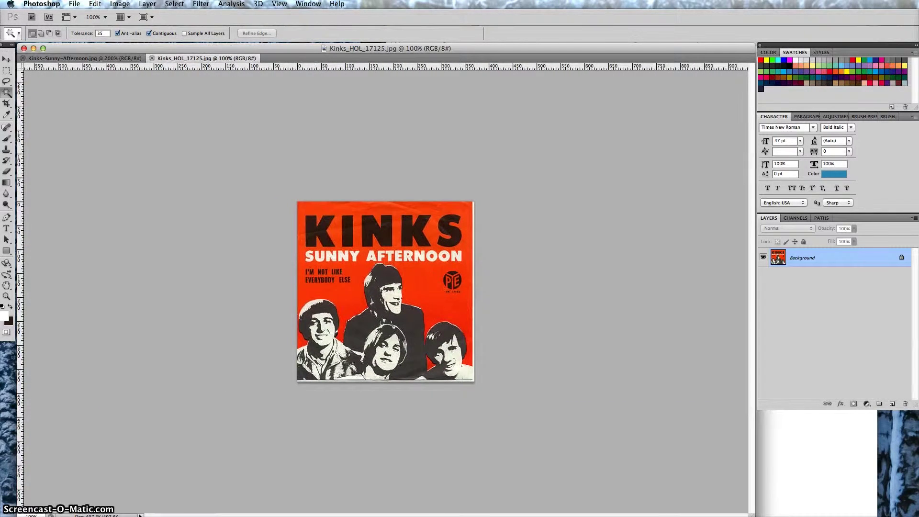
pyautogui.press('super+equal')
pyautogui.press('super+equal')
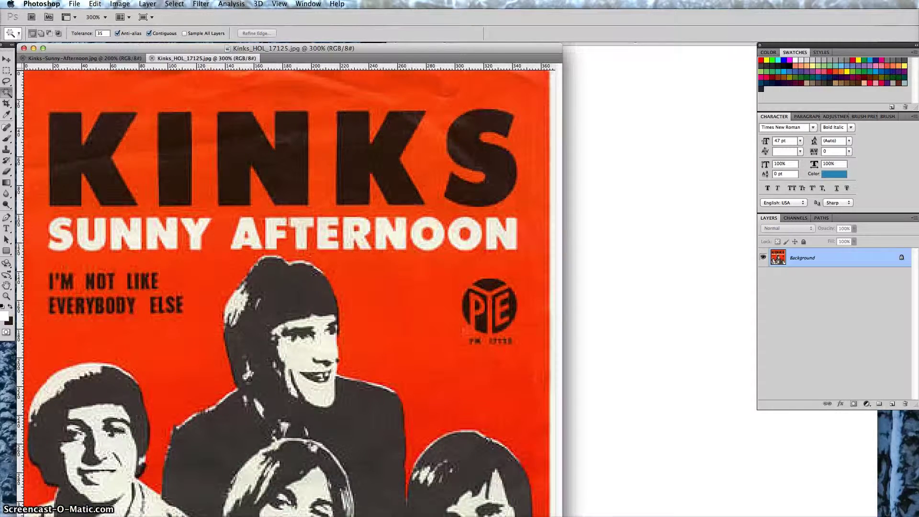
pyautogui.press('super+minus')
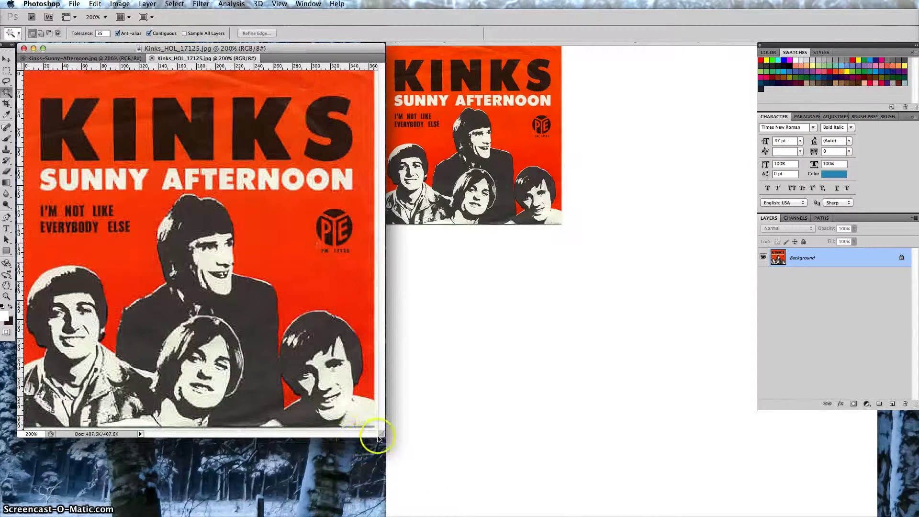
pyautogui.moveTo(392, 438); pyautogui.dragTo(749, 514)
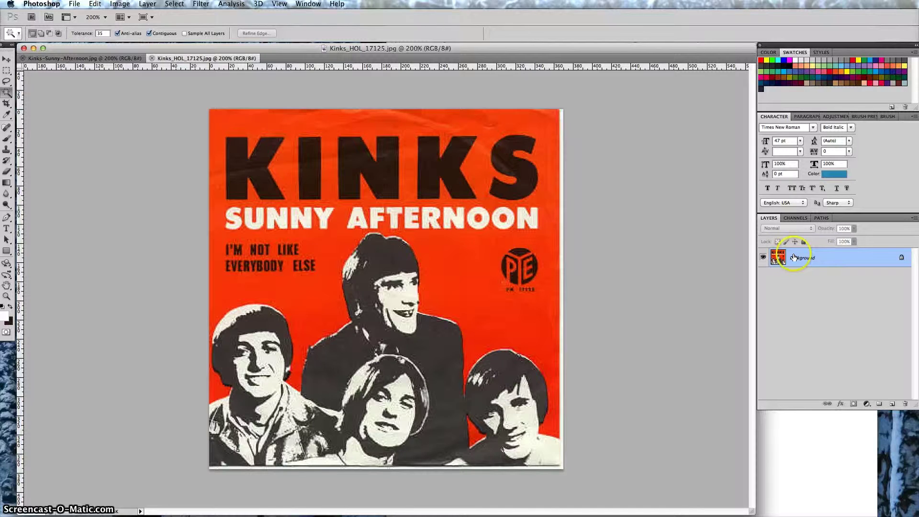
# - Convert the Background into an editable layer named Layer 0 and add an empty layer above it
pyautogui.doubleClick(830, 263)
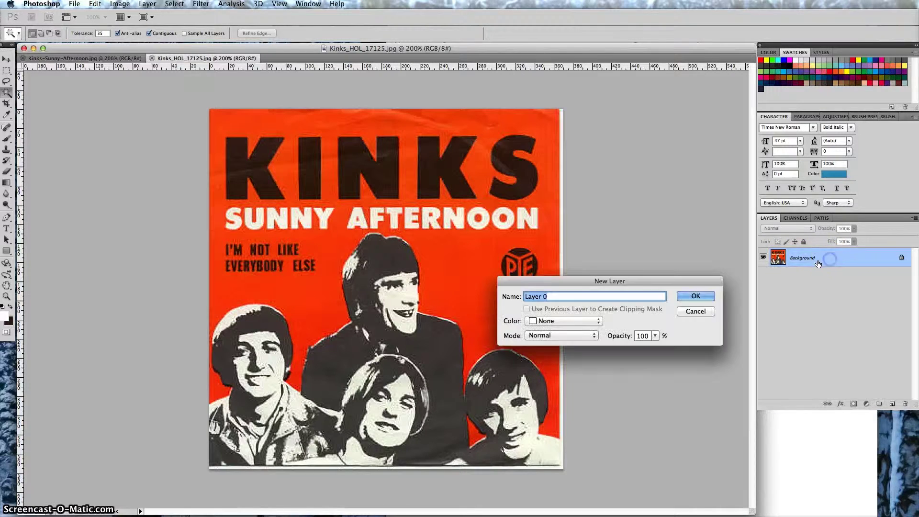
pyautogui.click(692, 297)
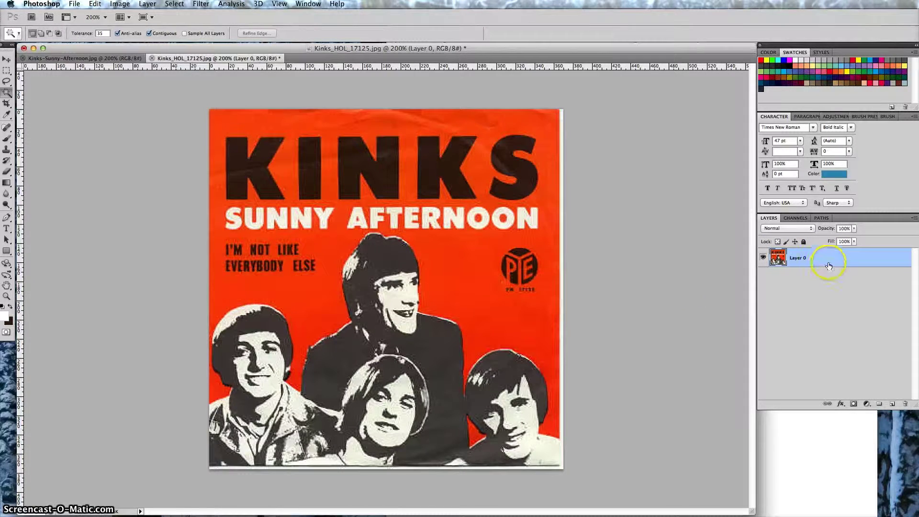
pyautogui.click(893, 405)
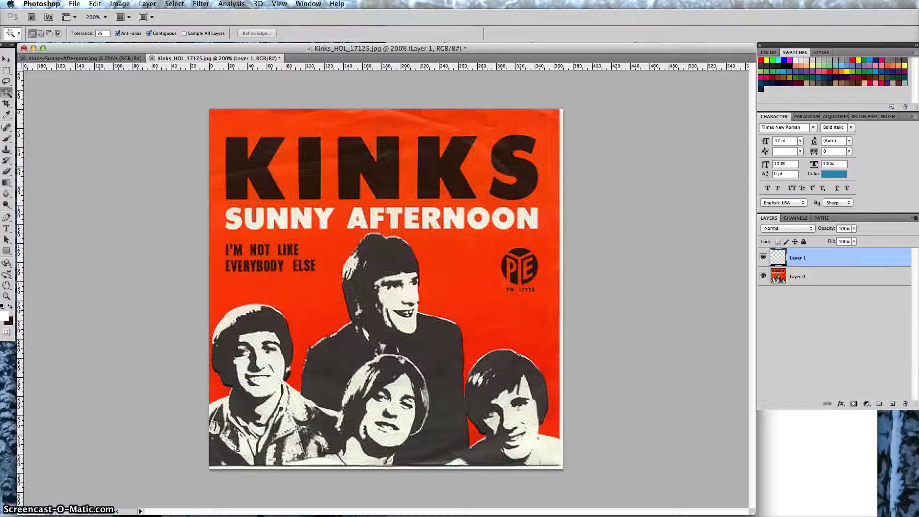
# - Sample the cover's orange beside the PYE logo with the Eyedropper and swap it into the background colour
pyautogui.click(806, 281)
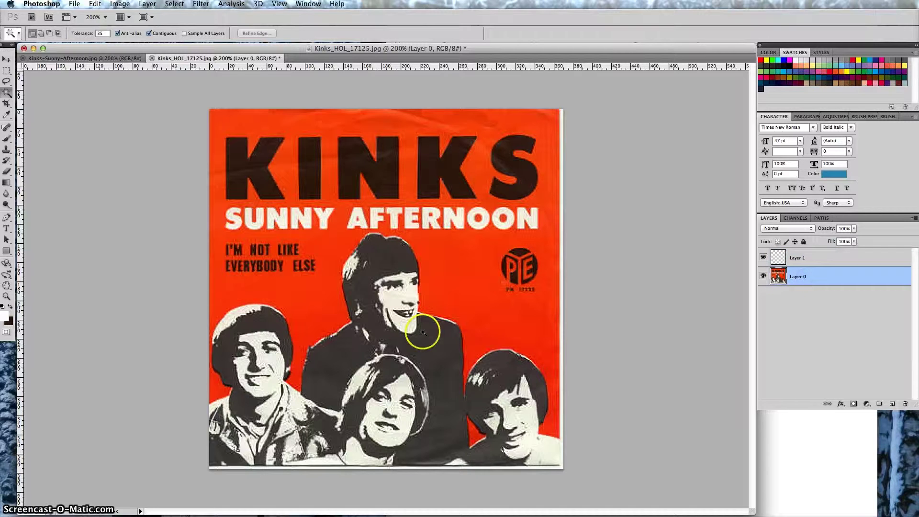
pyautogui.press('i')
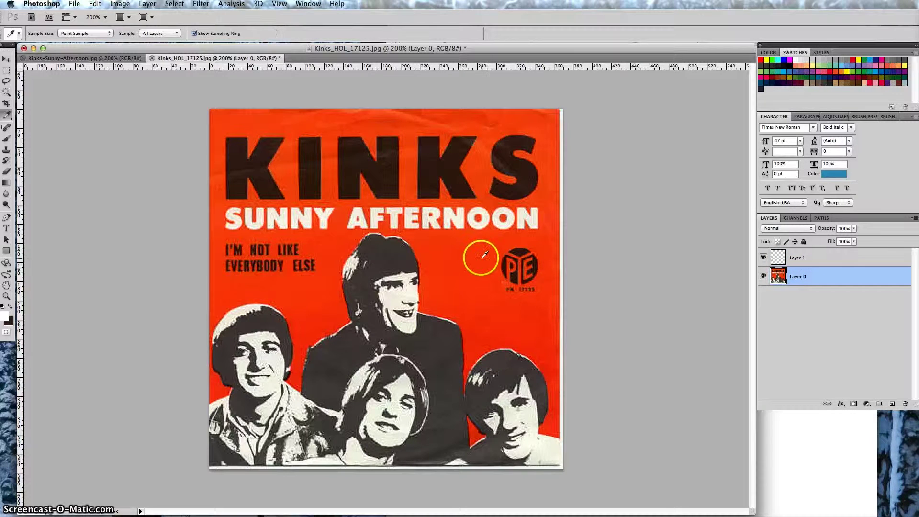
pyautogui.click(478, 259)
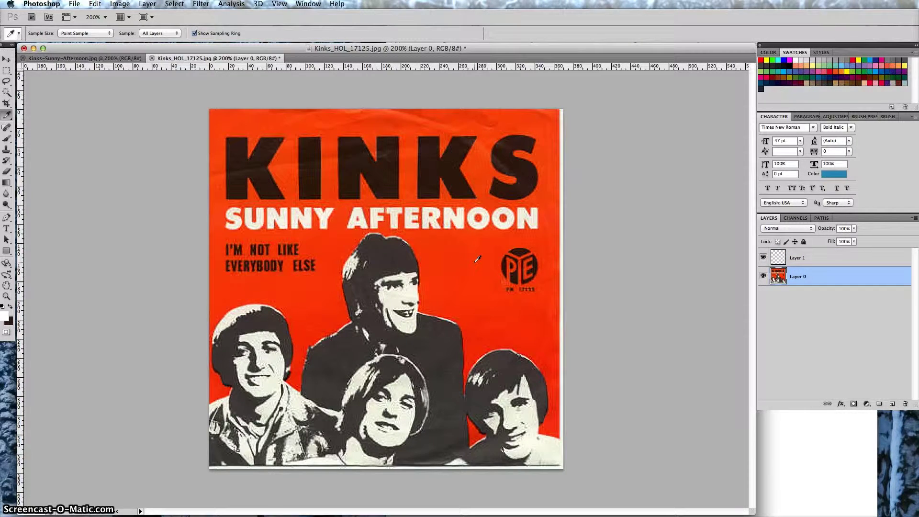
pyautogui.click(468, 263)
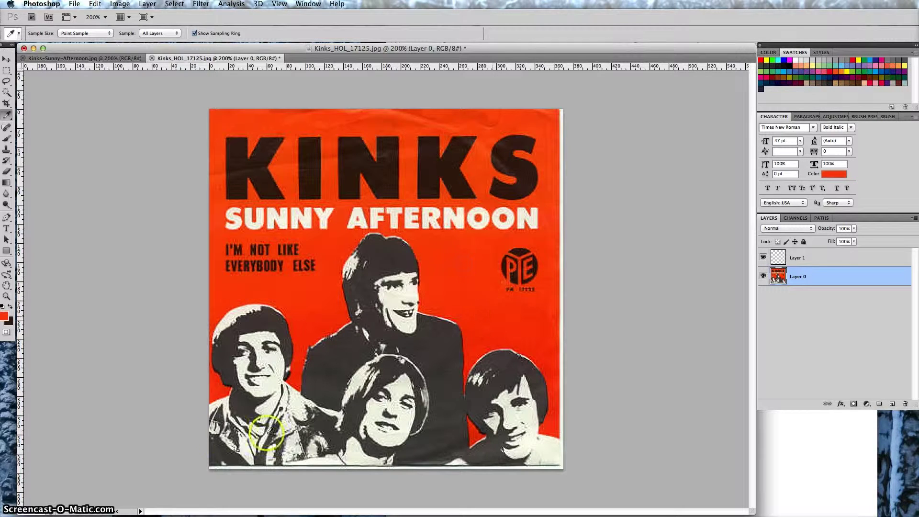
pyautogui.click(9, 327)
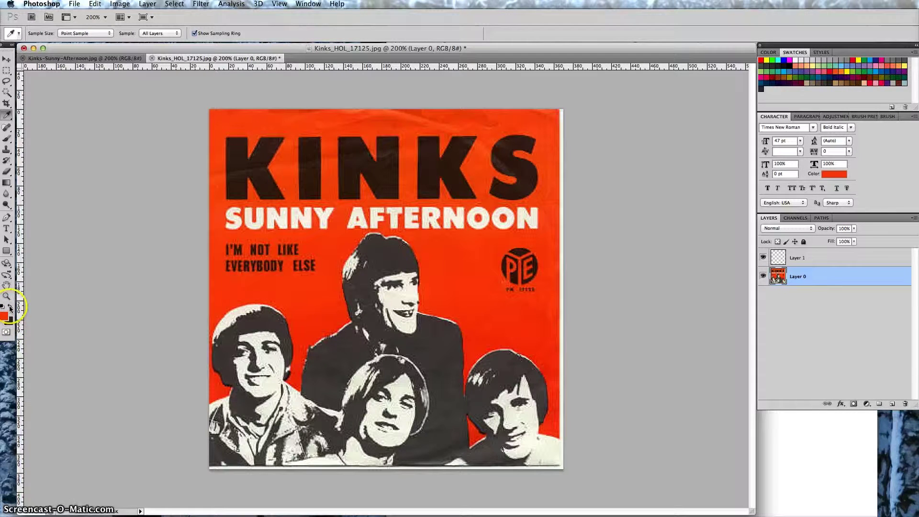
pyautogui.click(10, 307)
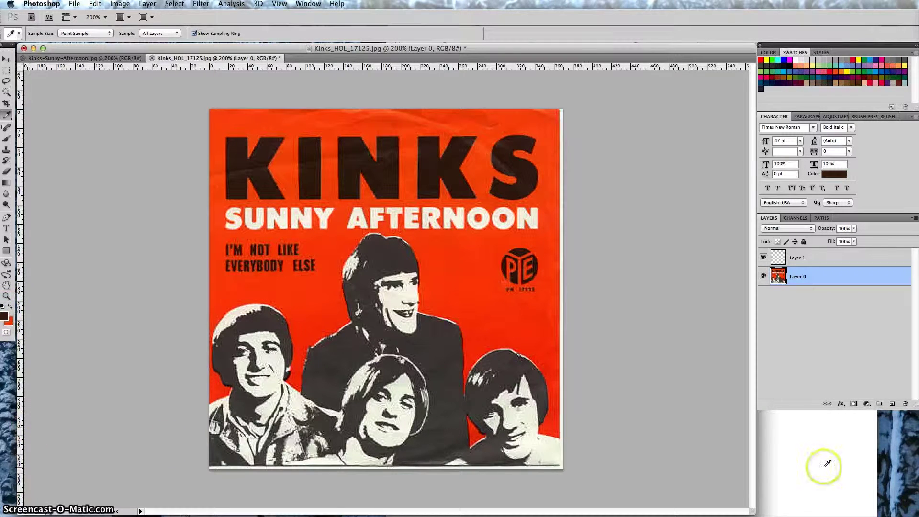
# - Rename the empty layer above Layer 0 as Orange
pyautogui.click(801, 260)
pyautogui.click(801, 260)
pyautogui.doubleClick(801, 260)
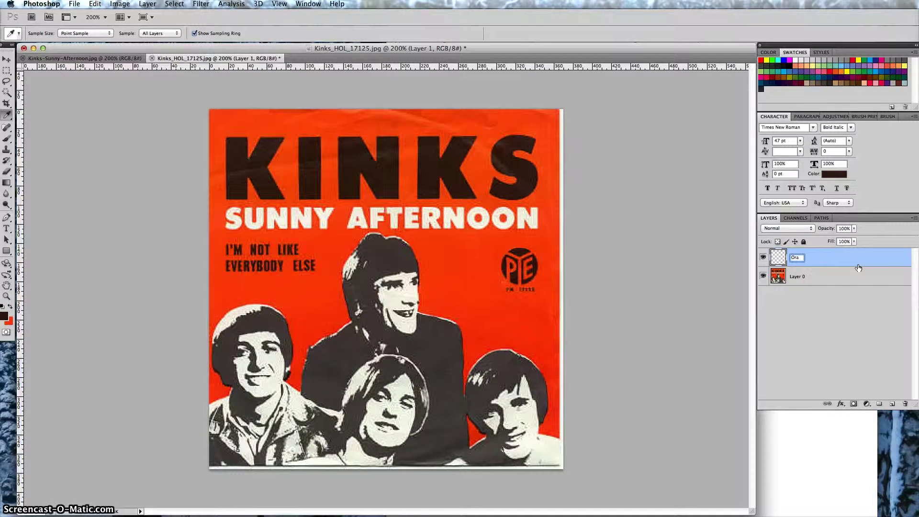
pyautogui.write('Orange')
pyautogui.click(860, 266)
# - Select the cover's orange area on Layer 0 using the Magic Wand with tolerance 35
pyautogui.click(6, 93)
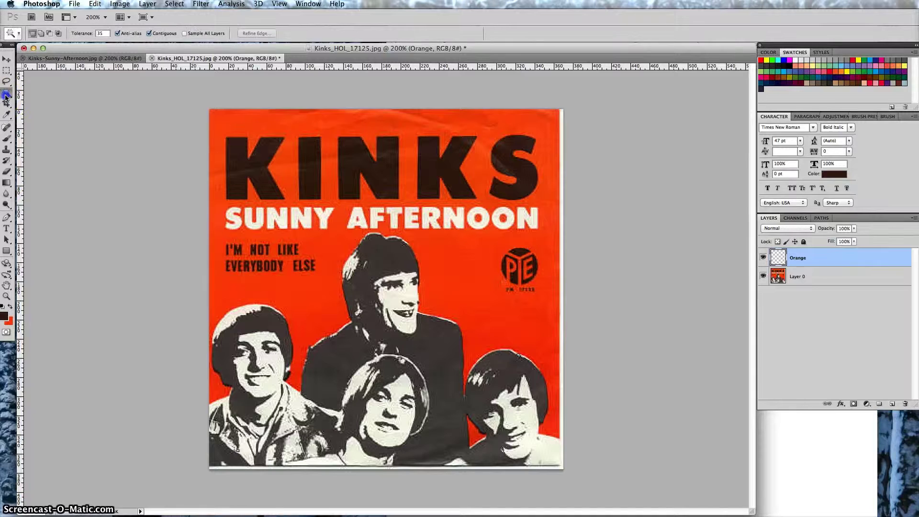
pyautogui.click(38, 99)
pyautogui.click(80, 33)
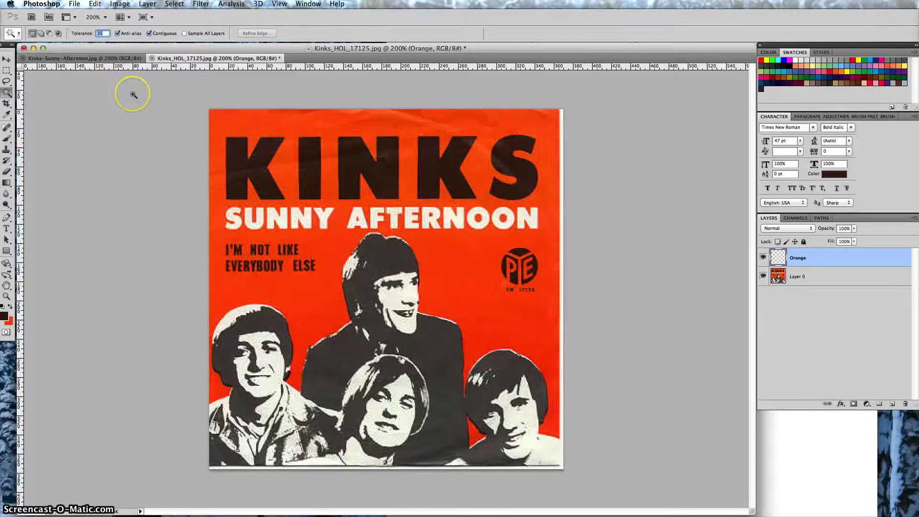
pyautogui.click(435, 128)
pyautogui.click(769, 282)
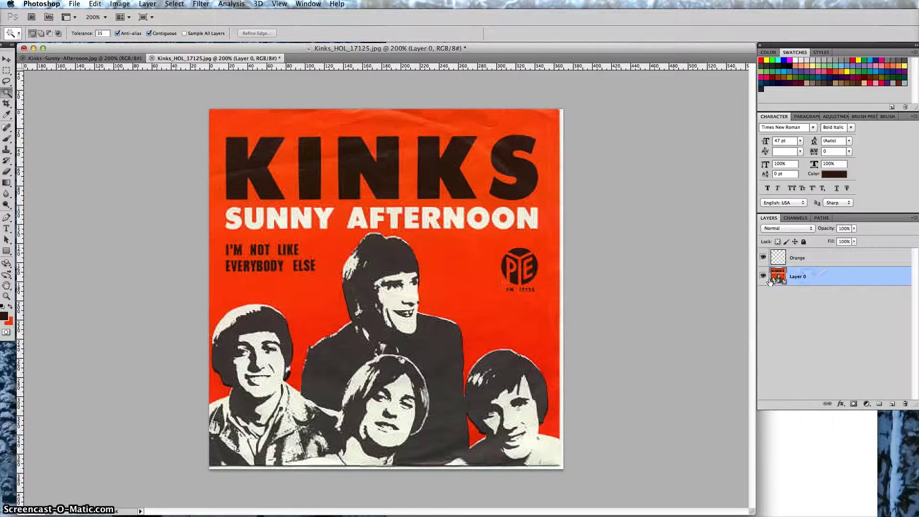
pyautogui.click(280, 124)
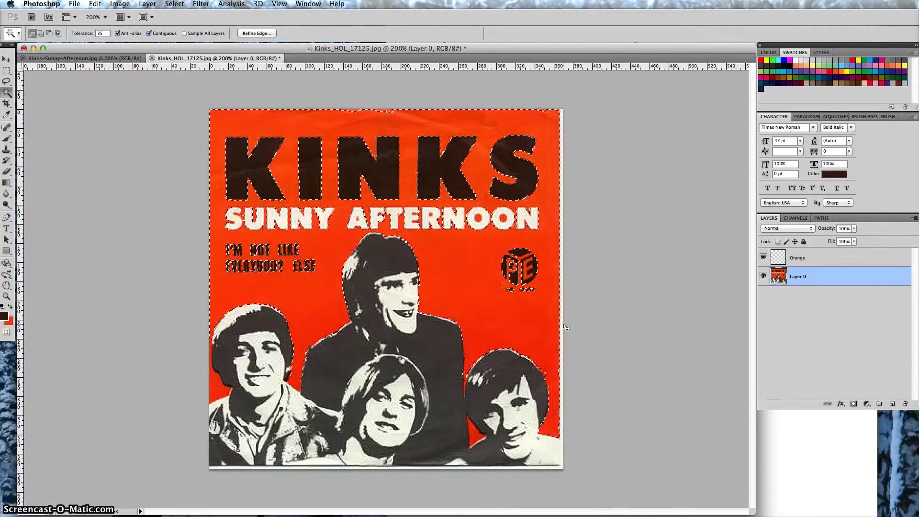
# - Fill the selected area on the Orange layer with the sampled orange and deselect it
pyautogui.click(619, 338)
pyautogui.click(809, 259)
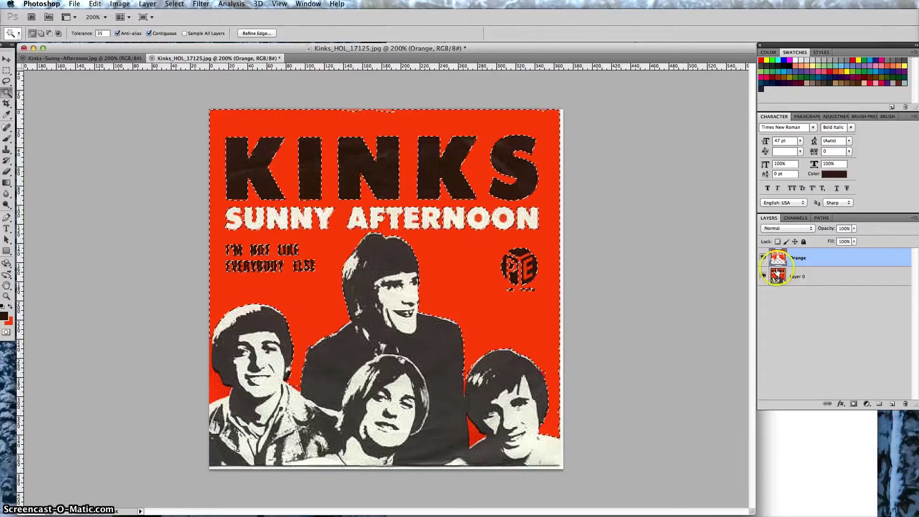
pyautogui.click(743, 269)
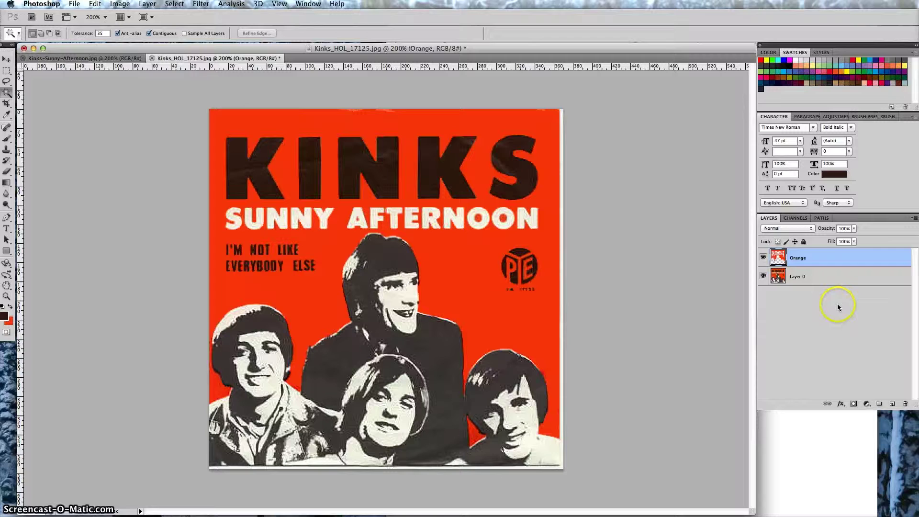
# - Lower the Orange layer's opacity to 24%
pyautogui.click(805, 277)
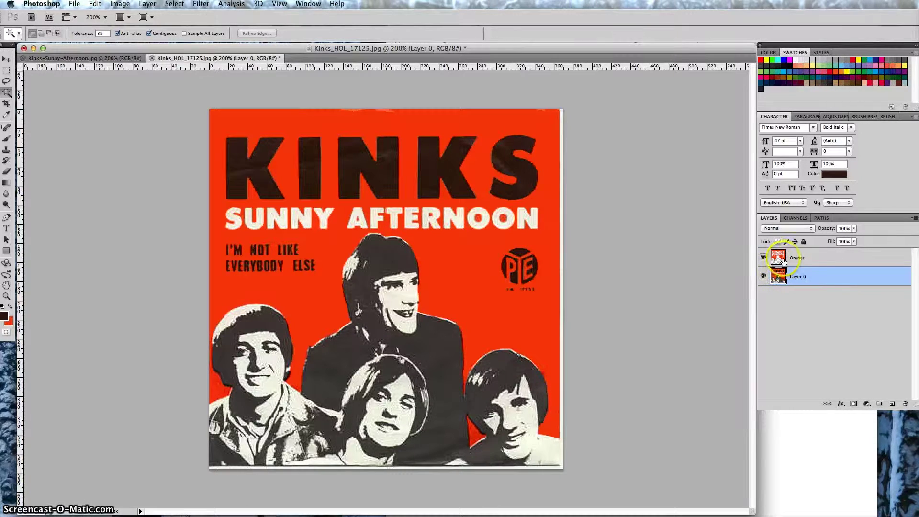
pyautogui.click(792, 260)
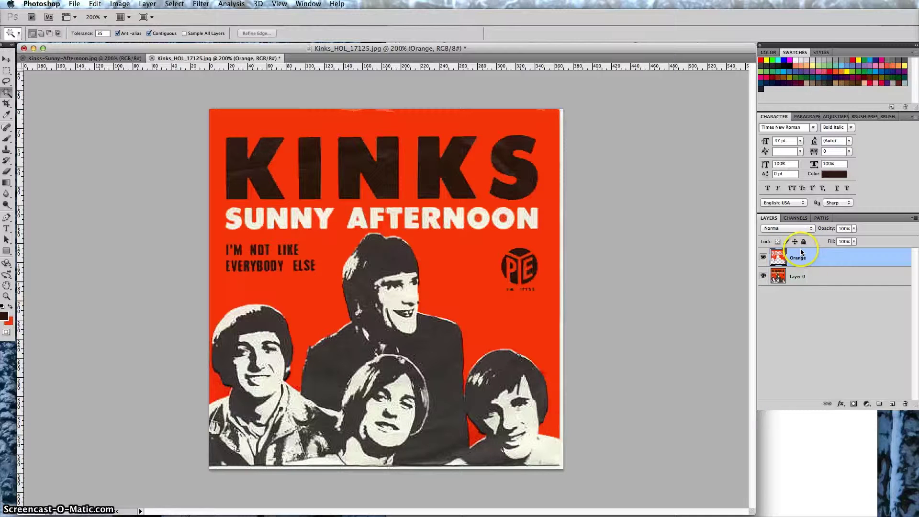
pyautogui.moveTo(826, 230); pyautogui.dragTo(789, 231)
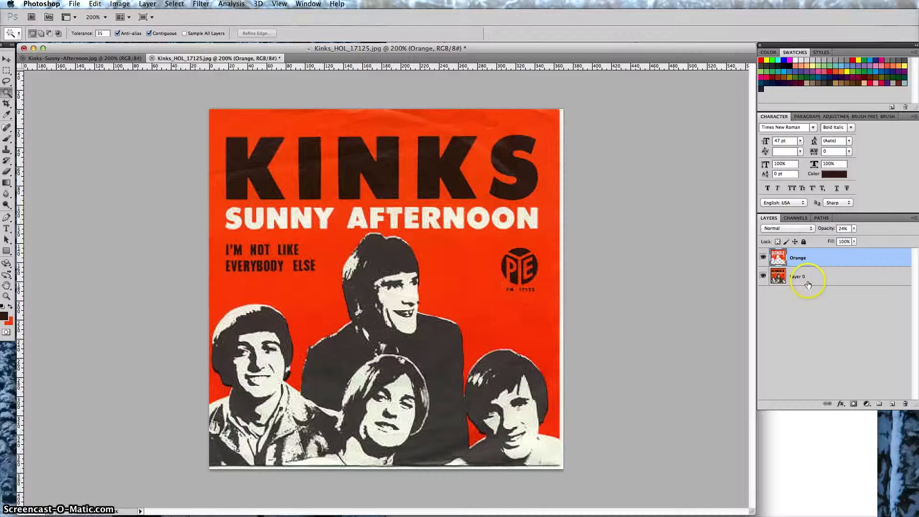
# - Clone clean orange over the creases above the KINKS title and into the upper-right corner of Layer 0, using a size 20 Clone Stamp
pyautogui.click(820, 279)
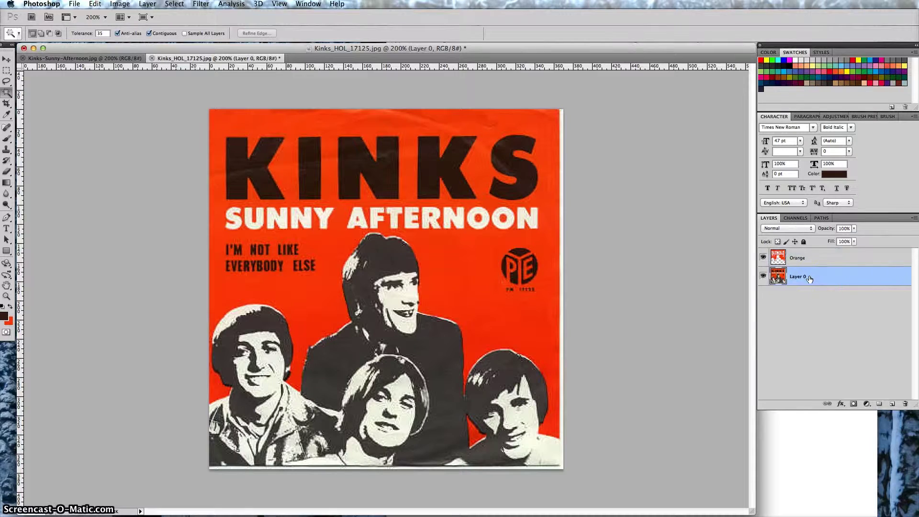
pyautogui.click(6, 149)
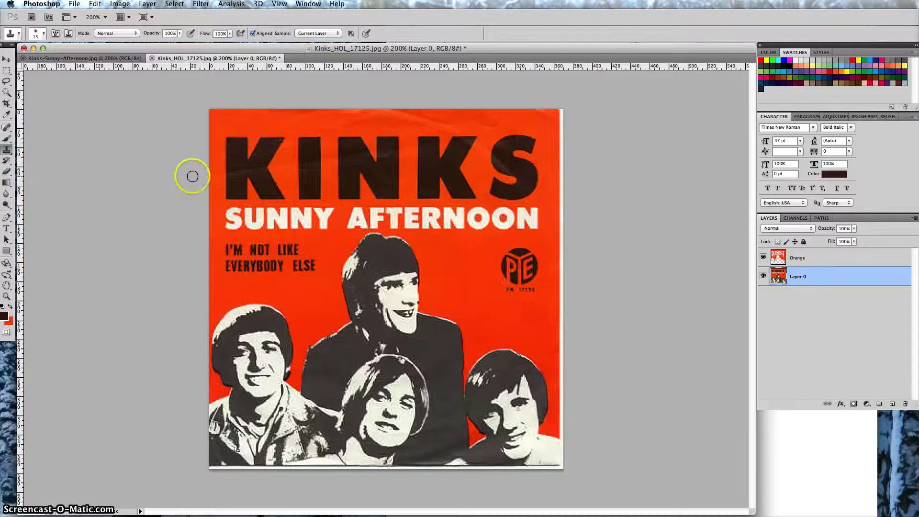
pyautogui.press(']')
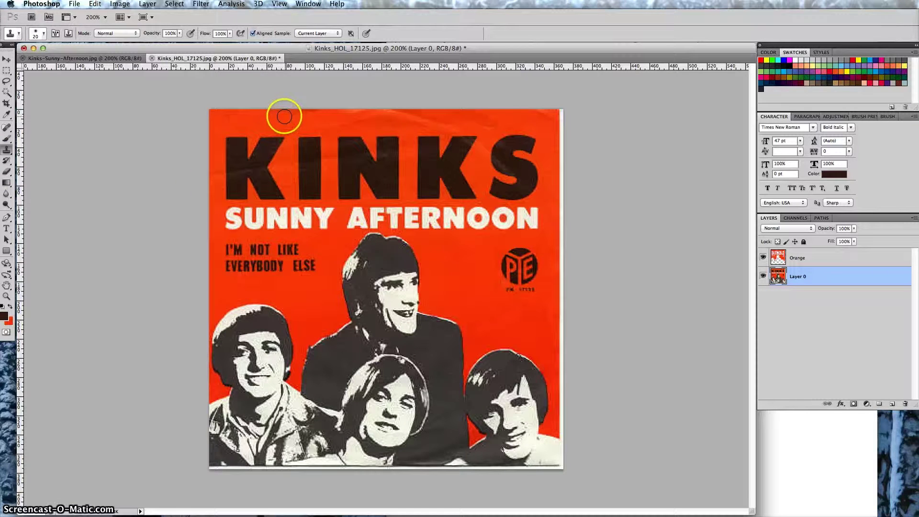
pyautogui.keyDown('alt'); pyautogui.click(282, 117); pyautogui.keyUp('alt')
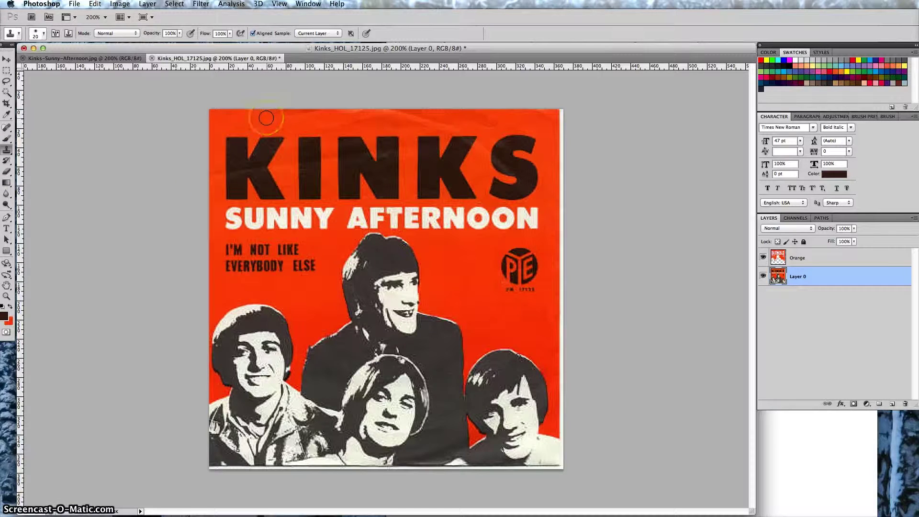
pyautogui.click(266, 117)
pyautogui.keyDown('alt'); pyautogui.click(238, 116); pyautogui.keyUp('alt')
pyautogui.click(302, 127)
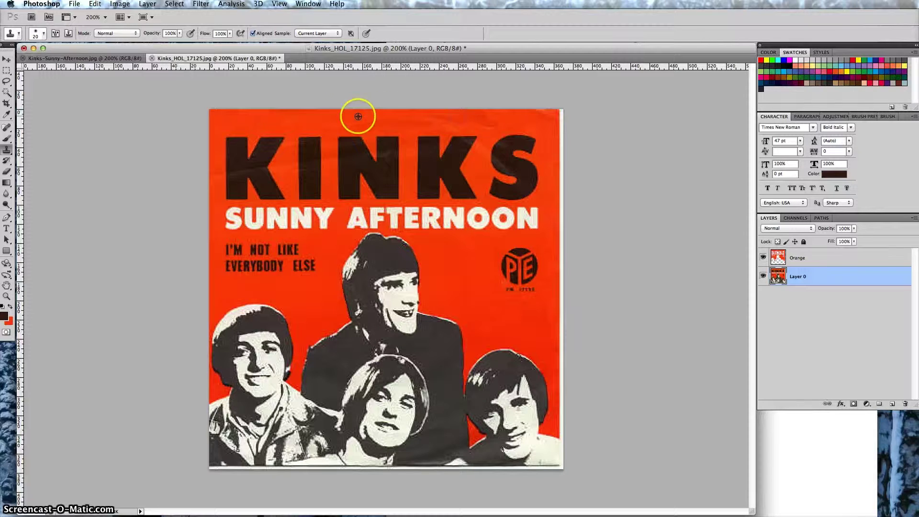
pyautogui.keyDown('alt'); pyautogui.click(434, 121); pyautogui.keyUp('alt')
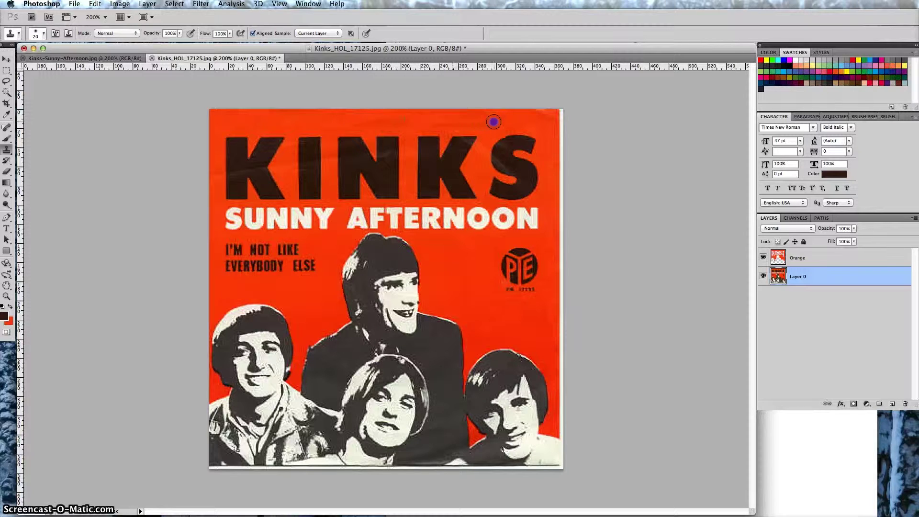
pyautogui.click(375, 123)
pyautogui.moveTo(375, 124)
pyautogui.mouseDown()
pyautogui.moveTo(423, 123)
pyautogui.moveTo(321, 121)
pyautogui.mouseUp()
pyautogui.click(465, 124)
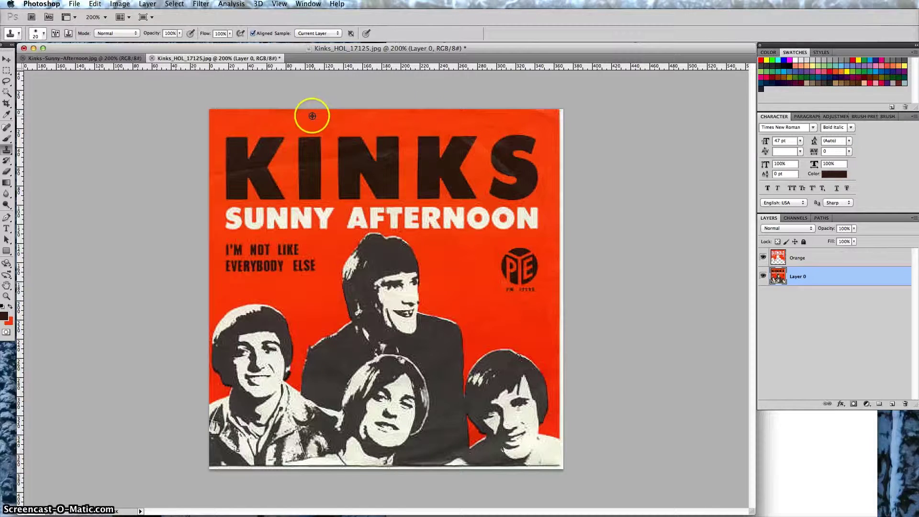
pyautogui.click(549, 112)
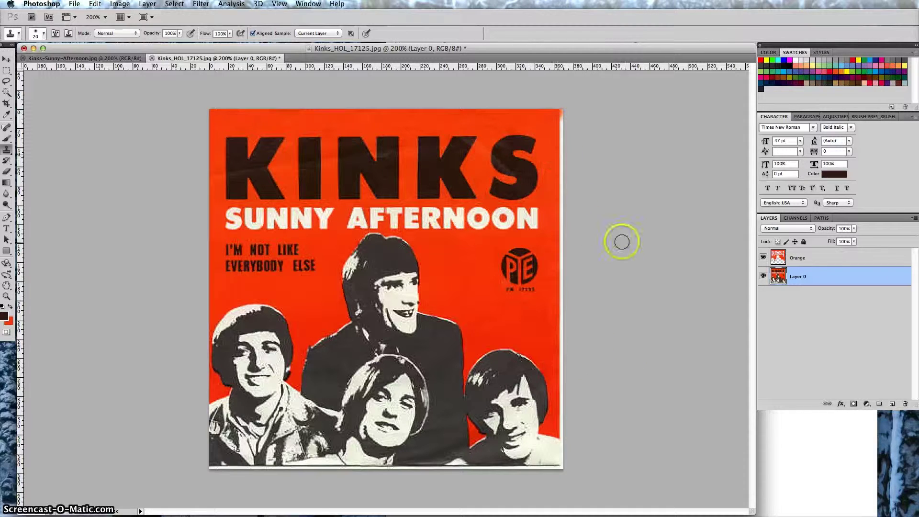
# - Clone clean orange down the cover's right edge and into its upper-right corner on Layer 0, reducing the Clone Stamp to size 9
pyautogui.moveTo(558, 164); pyautogui.dragTo(558, 369)
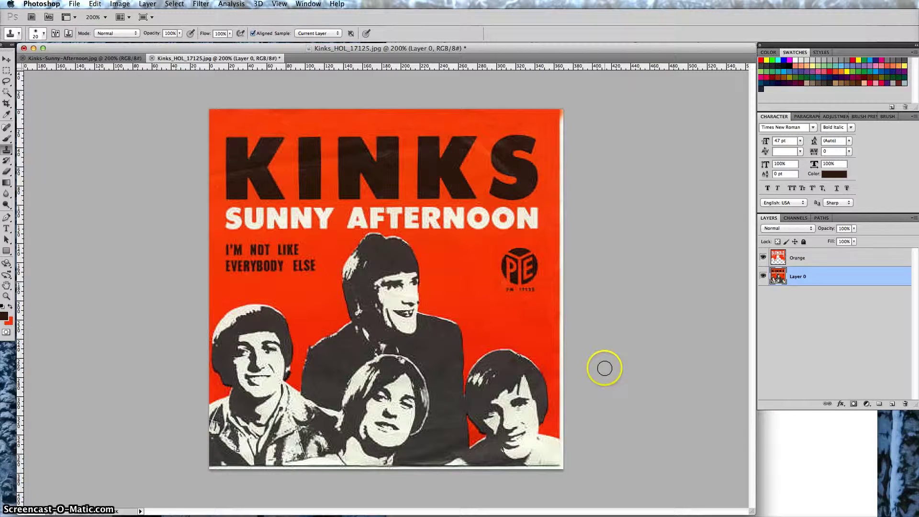
pyautogui.press('[')
pyautogui.press('[')
pyautogui.moveTo(544, 125); pyautogui.dragTo(541, 118)
pyautogui.moveTo(540, 119); pyautogui.dragTo(556, 115)
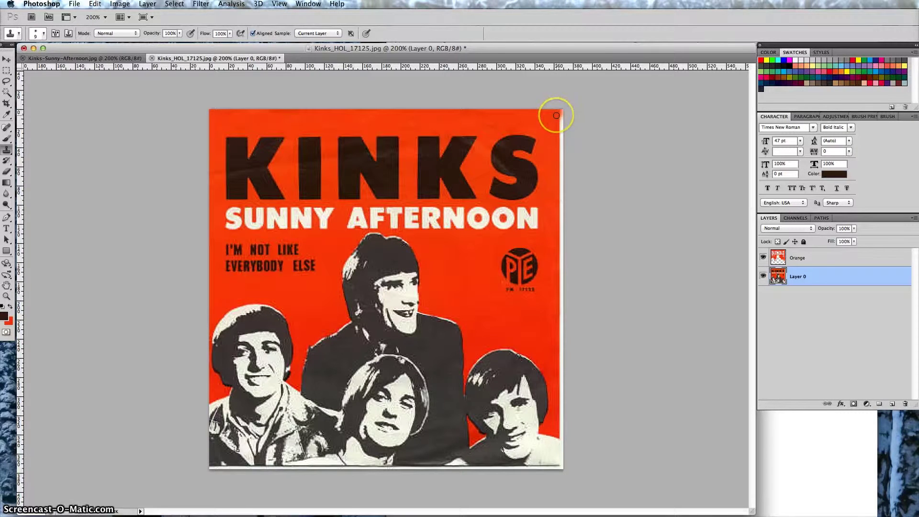
# - Try to clone orange in one straight stroke down the cover's right edge, undo it, and resample clean orange near the upper-right corner
pyautogui.moveTo(546, 410)
pyautogui.mouseDown()
pyautogui.moveTo(540, 421)
pyautogui.moveTo(558, 367)
pyautogui.mouseUp()
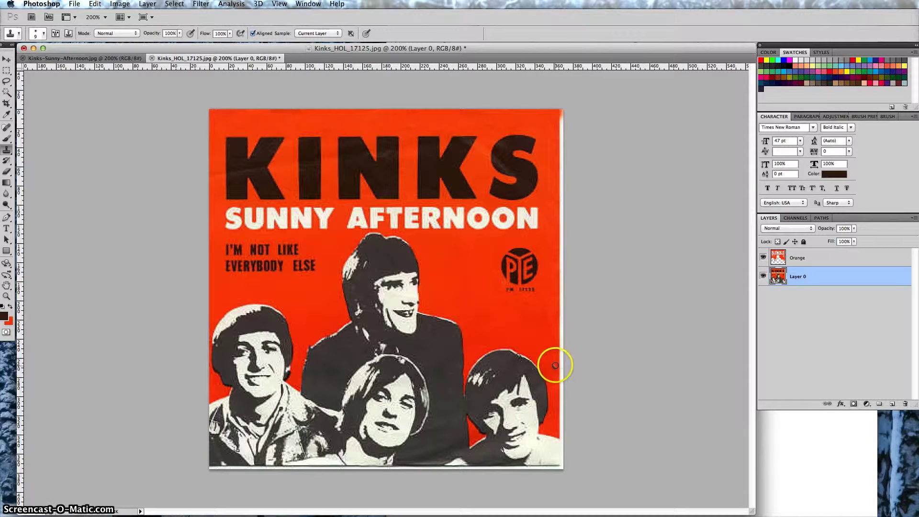
pyautogui.keyDown('shift'); pyautogui.click(556, 366); pyautogui.keyUp('shift')
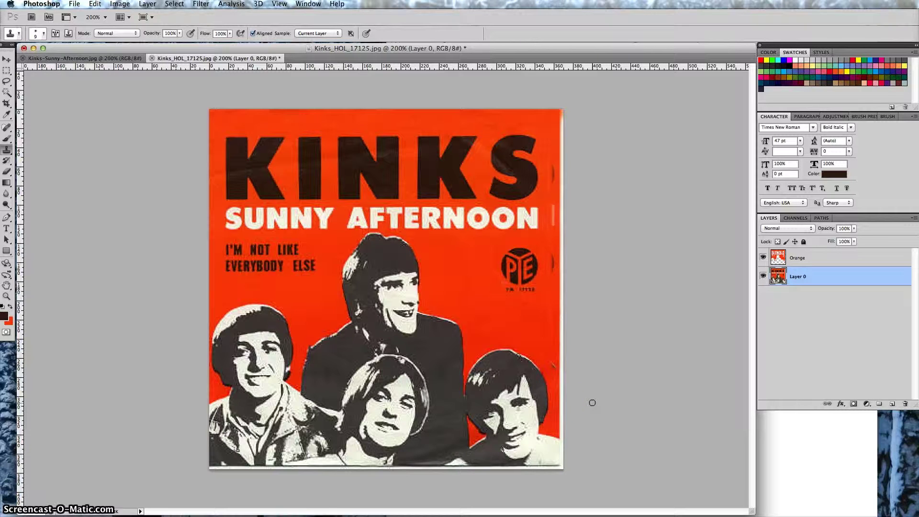
pyautogui.press('super+z')
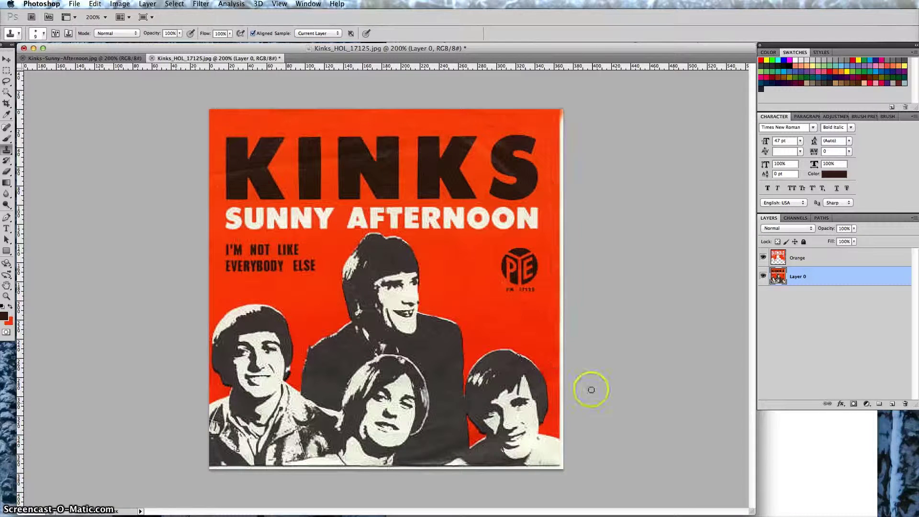
pyautogui.keyDown('alt'); pyautogui.click(547, 115); pyautogui.keyUp('alt')
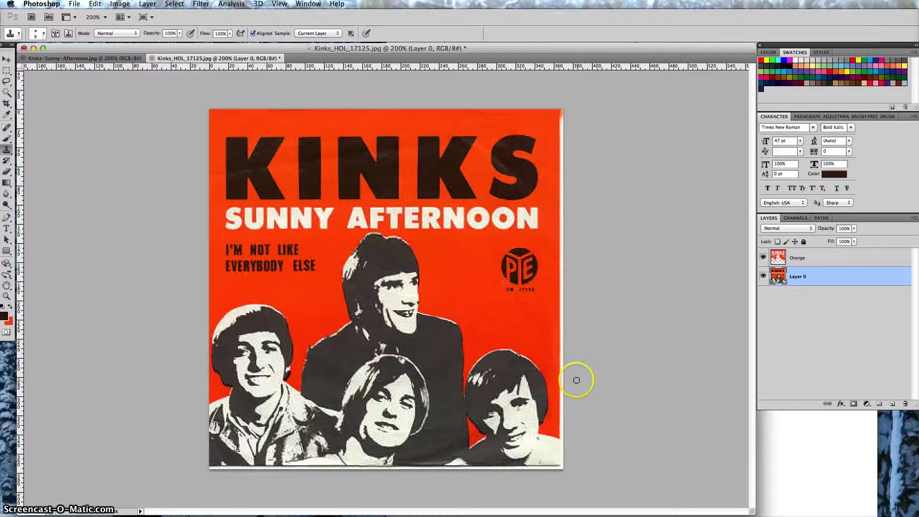
# - Set the Orange layer's opacity to 49%
pyautogui.click(828, 258)
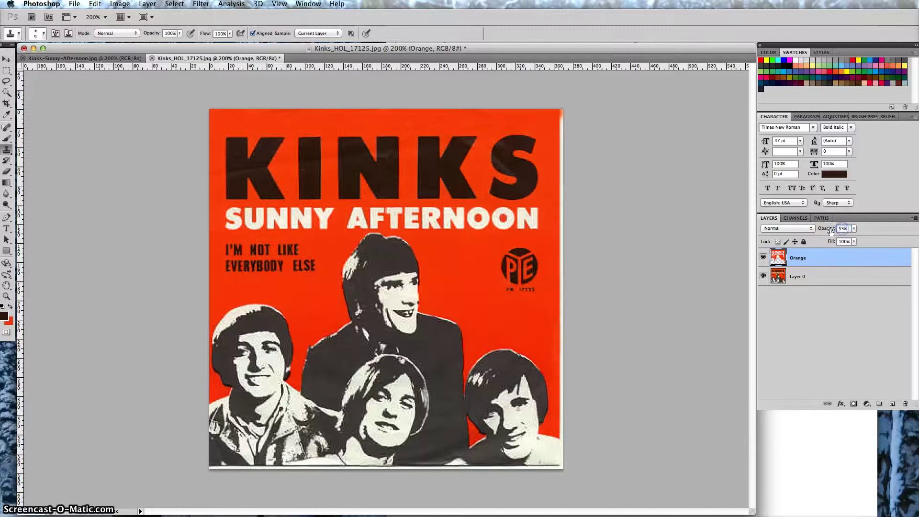
pyautogui.moveTo(839, 229); pyautogui.dragTo(834, 230)
pyautogui.click(890, 320)
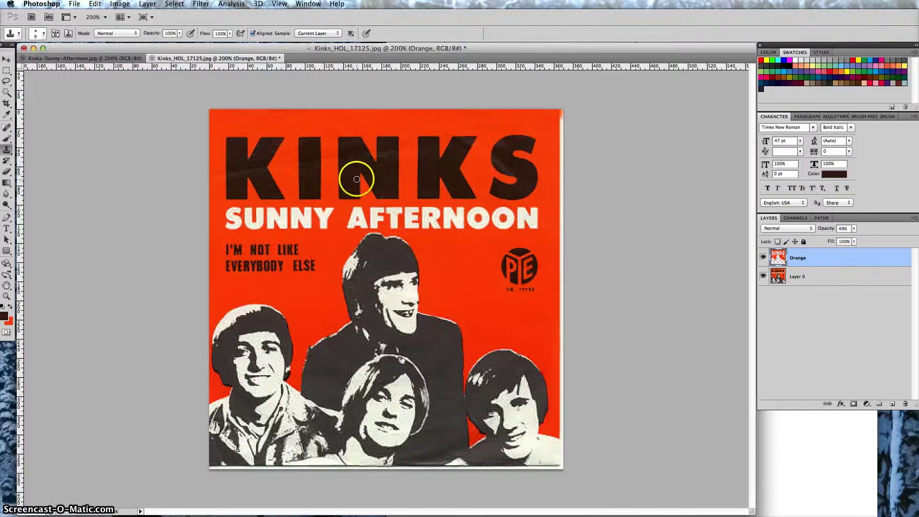
# - Add a new layer above the Orange layer and name it Black
pyautogui.click(892, 404)
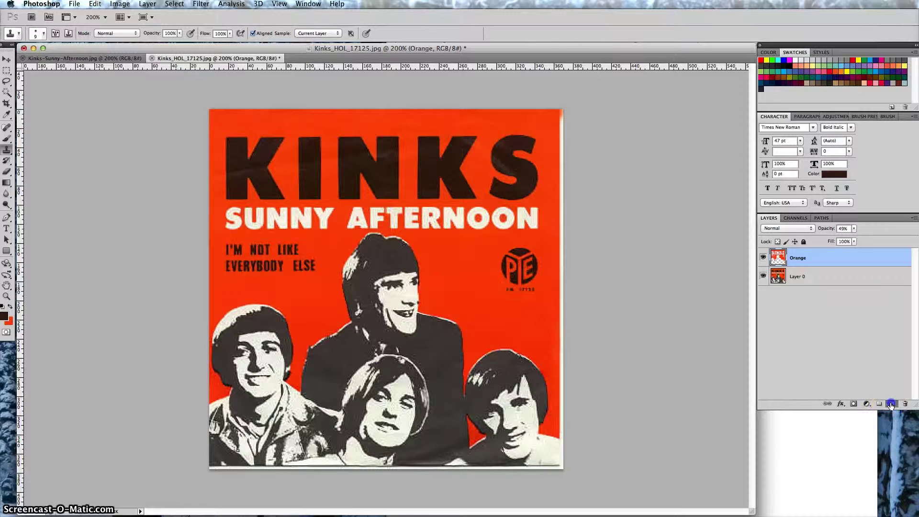
pyautogui.click(797, 260)
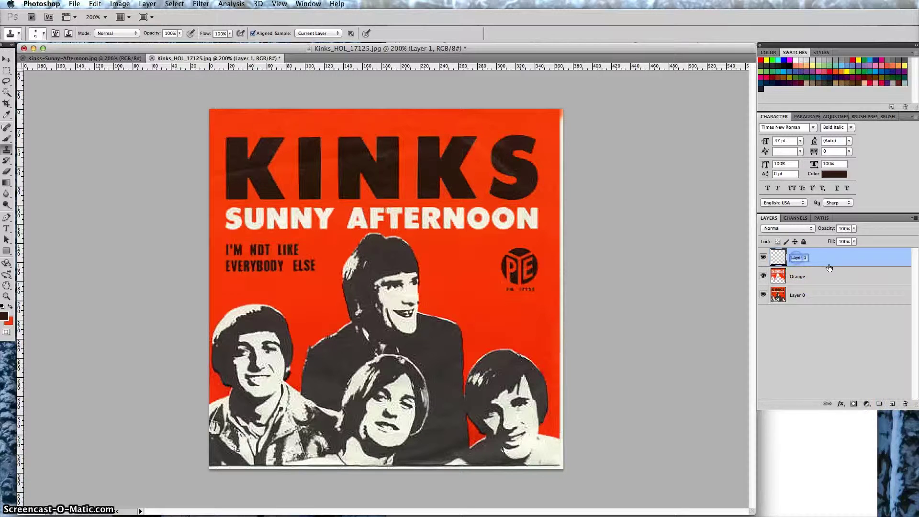
pyautogui.write('Black')
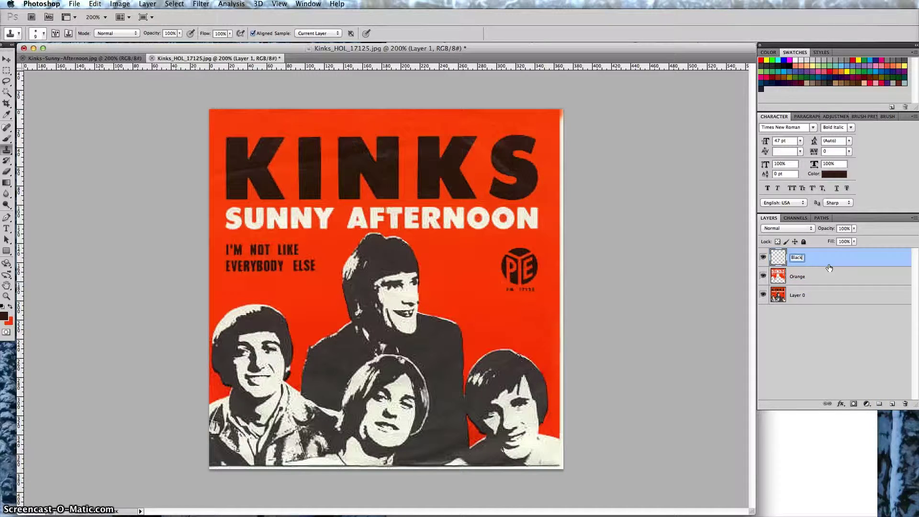
pyautogui.click(848, 262)
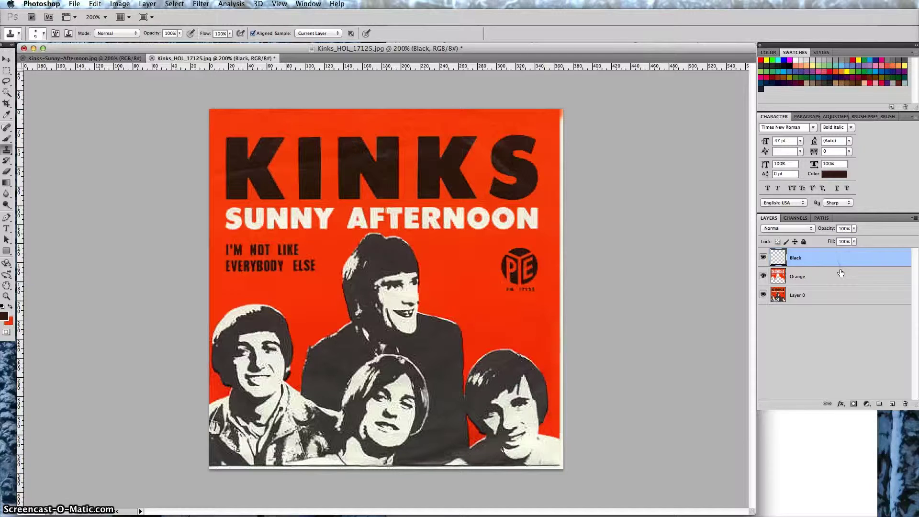
# - Sample the dark KINKS lettering color as the background color and fill the Magic Wand-selected first K with it on the Black layer
pyautogui.click(841, 297)
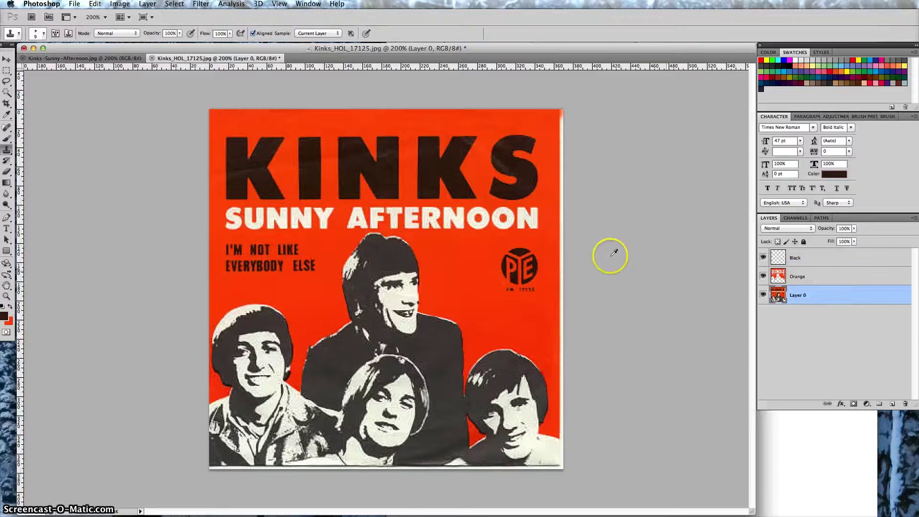
pyautogui.press('i')
pyautogui.click(391, 179)
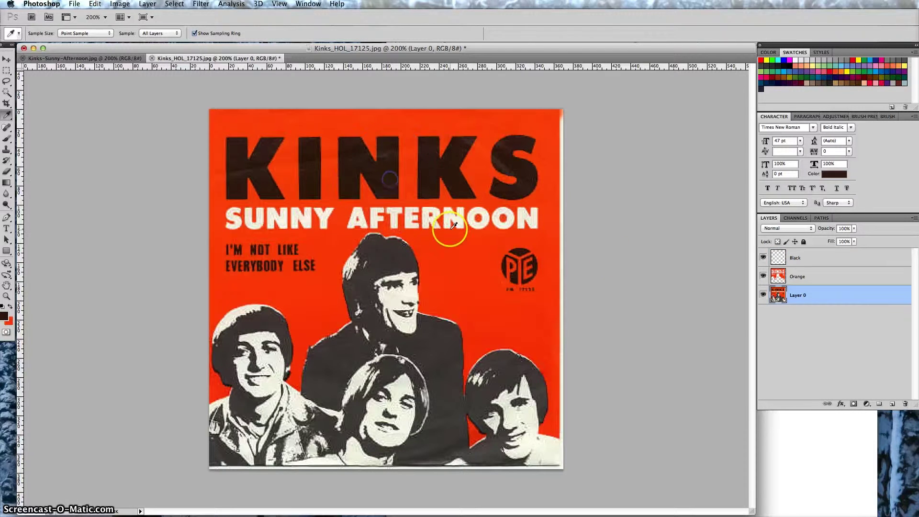
pyautogui.click(10, 308)
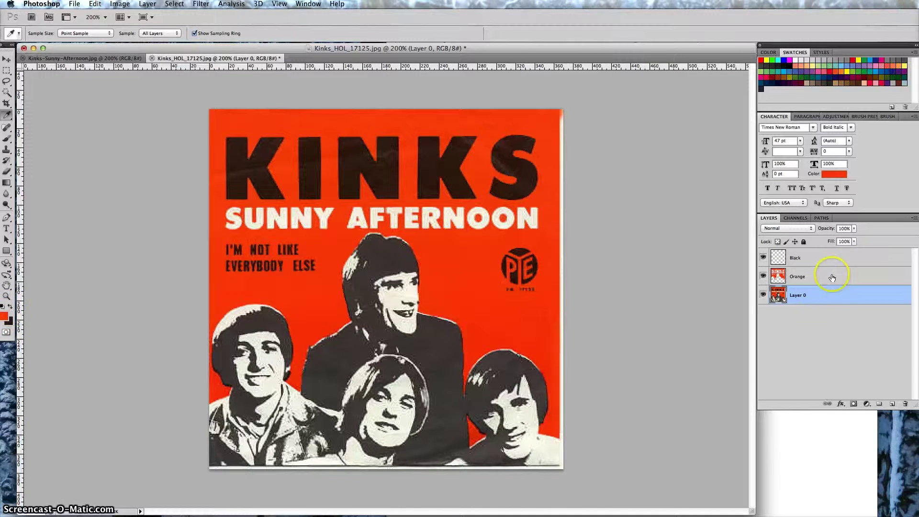
pyautogui.click(6, 93)
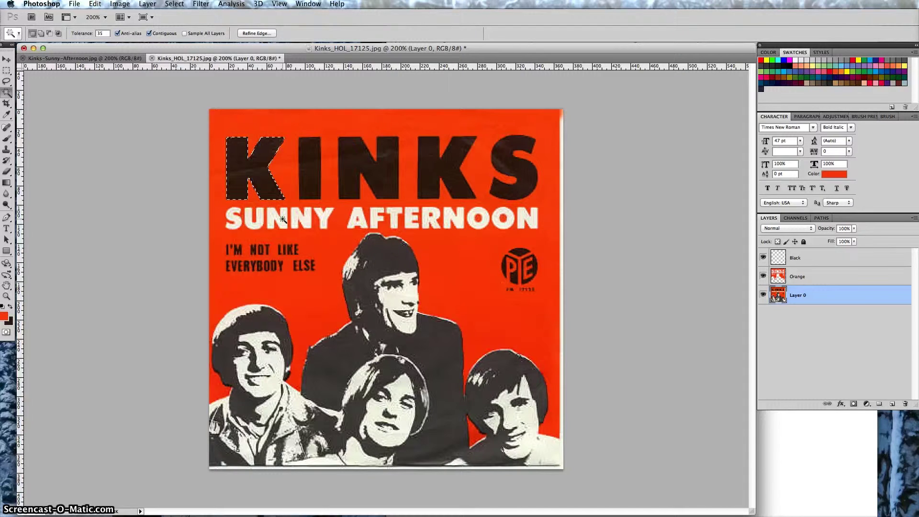
pyautogui.click(810, 258)
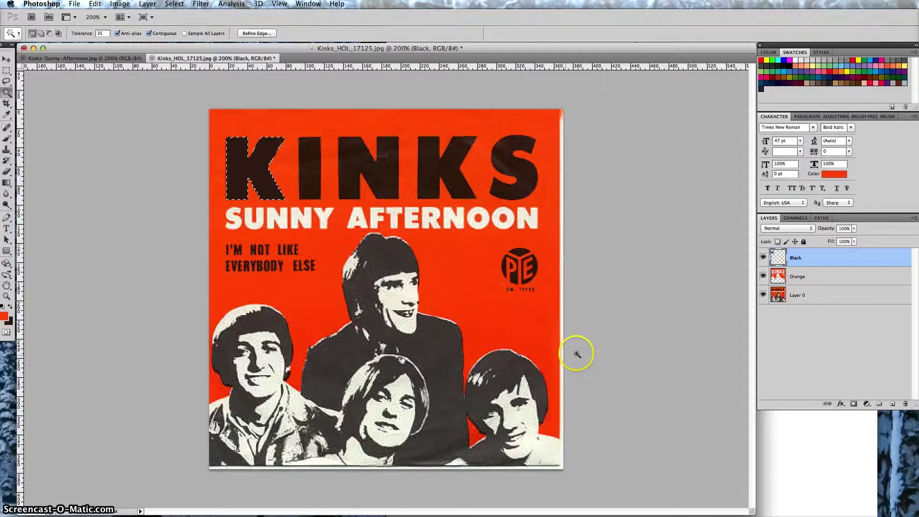
pyautogui.keyDown('shift'); pyautogui.click(314, 175); pyautogui.keyUp('shift')
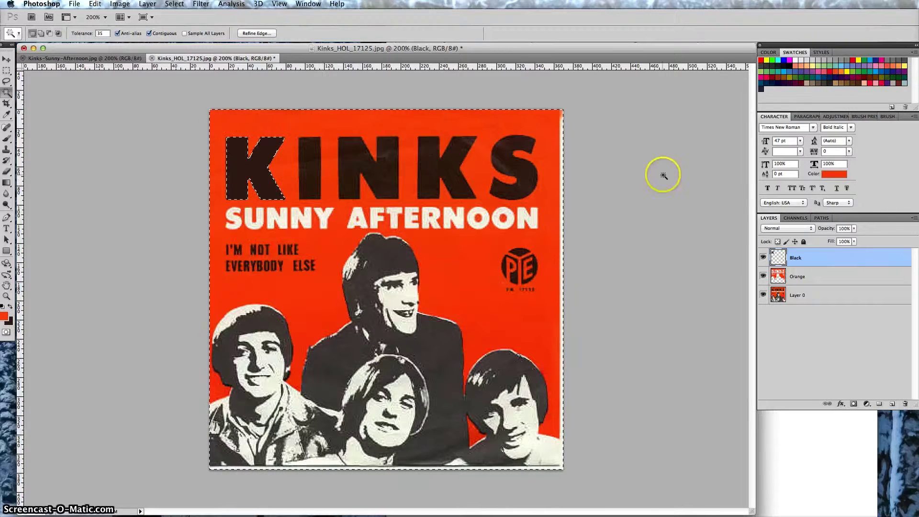
pyautogui.click(800, 296)
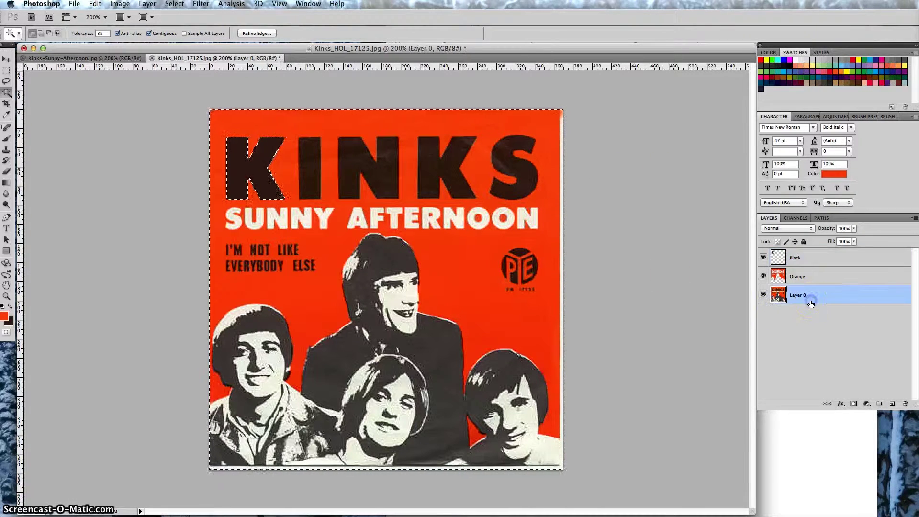
pyautogui.click(747, 366)
pyautogui.press('super+z')
pyautogui.press('super+d')
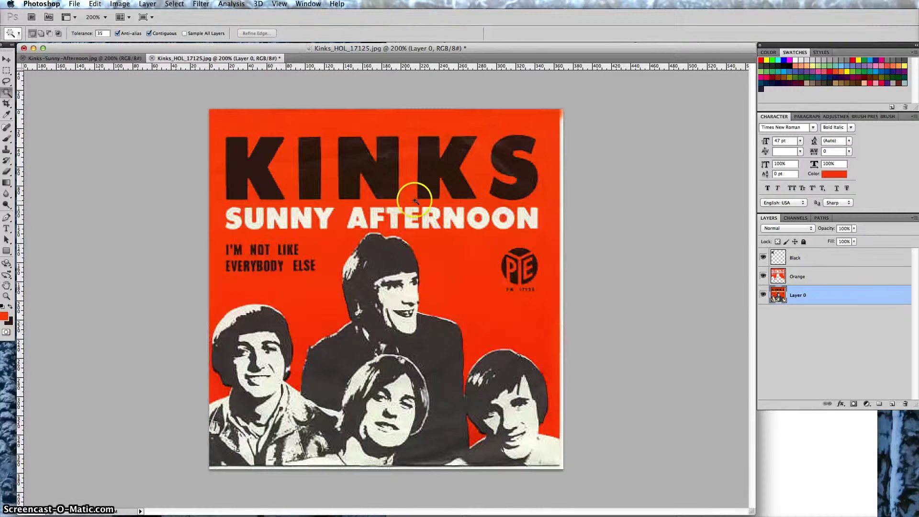
# - Select the I and N of KINKS in turn on Layer 0 and fill each with the dark background color on the Black layer
pyautogui.click(312, 184)
pyautogui.click(855, 259)
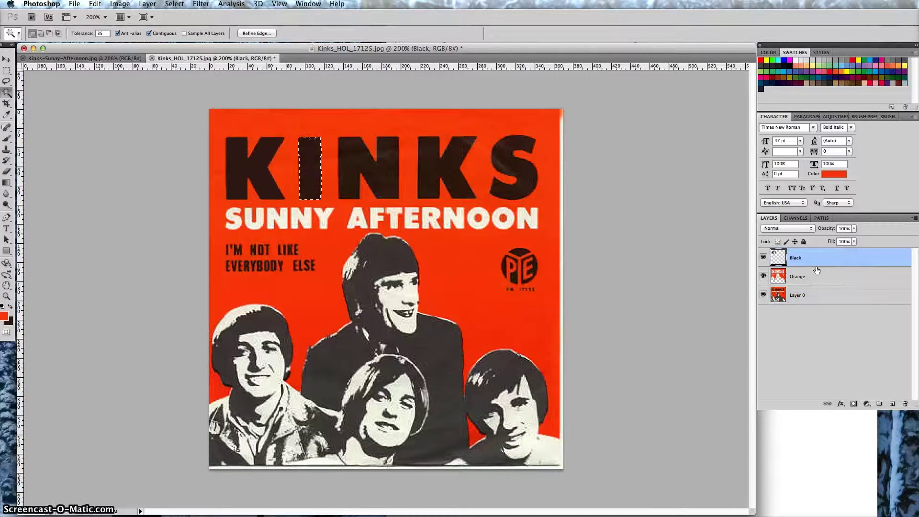
pyautogui.click(828, 296)
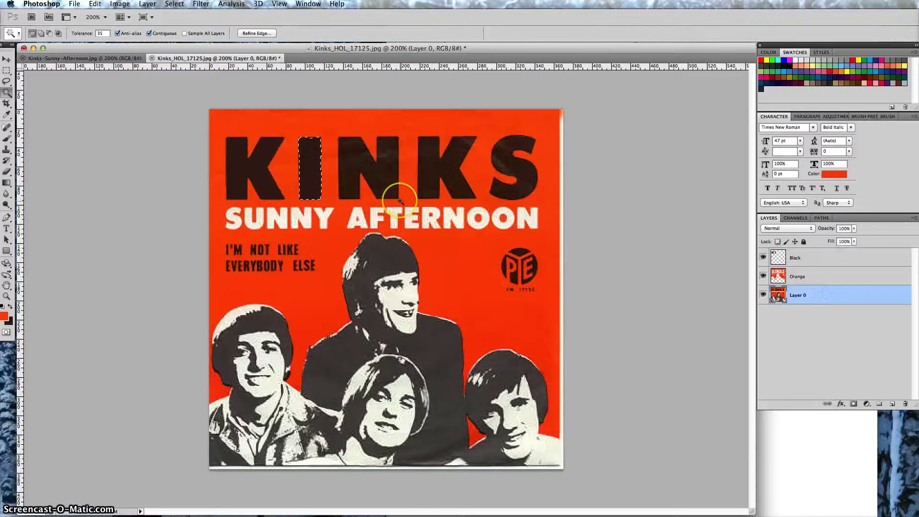
pyautogui.click(374, 165)
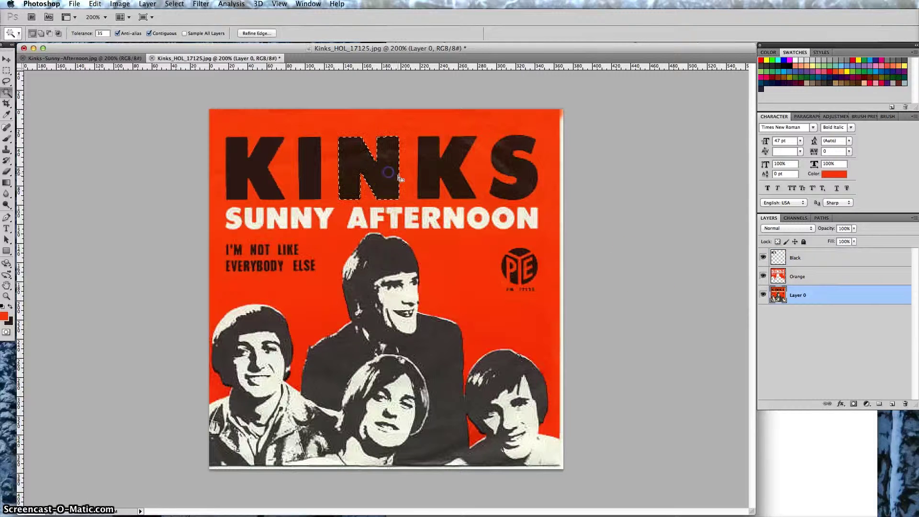
pyautogui.click(812, 259)
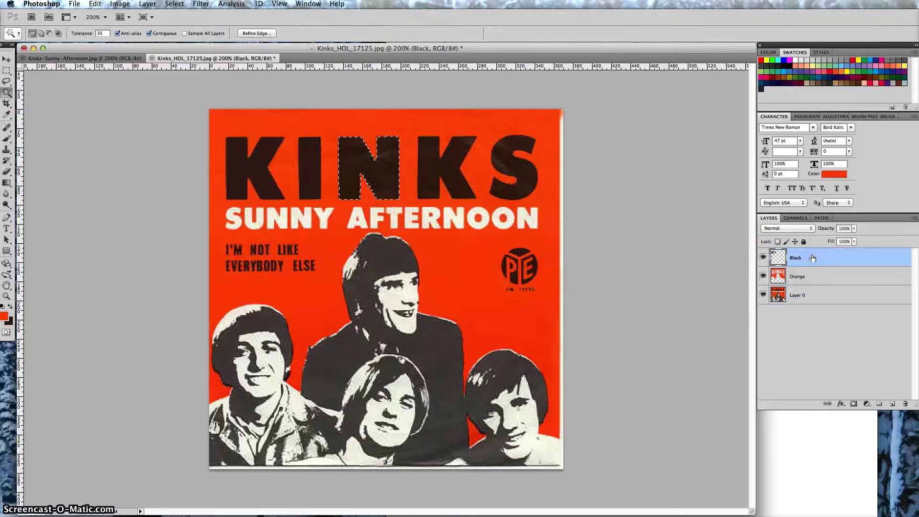
pyautogui.press('super+BackSpace')
pyautogui.press('super+d')
# - Select the second K and the S of KINKS in turn on Layer 0, filling each with the dark color on the Black layer
pyautogui.click(862, 298)
pyautogui.click(436, 174)
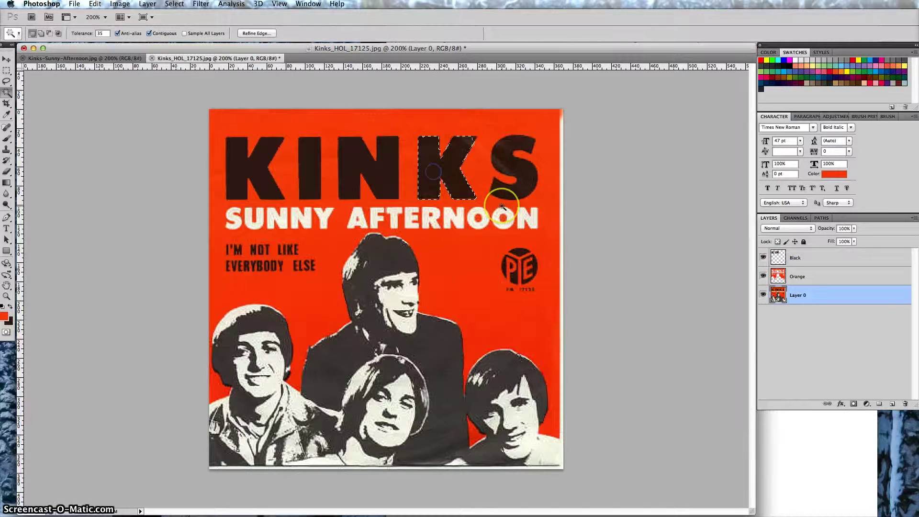
pyautogui.click(858, 263)
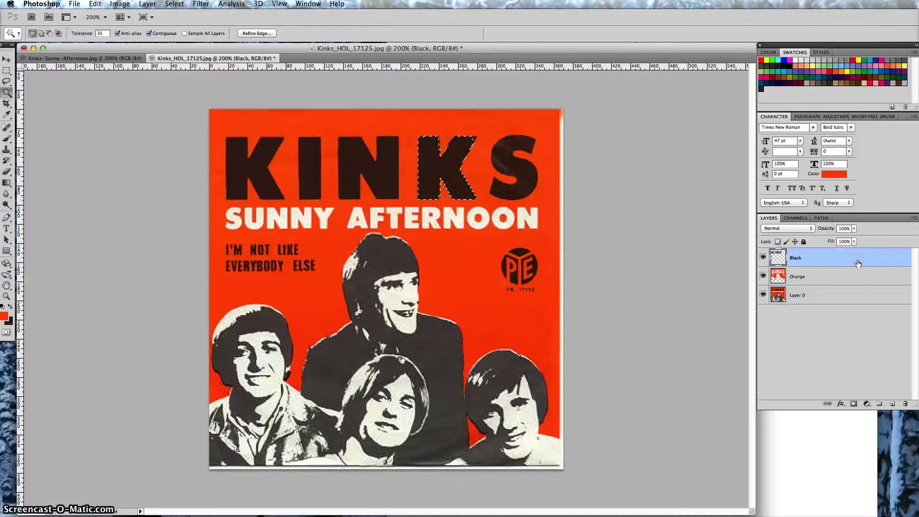
pyautogui.press('super+d')
pyautogui.click(875, 301)
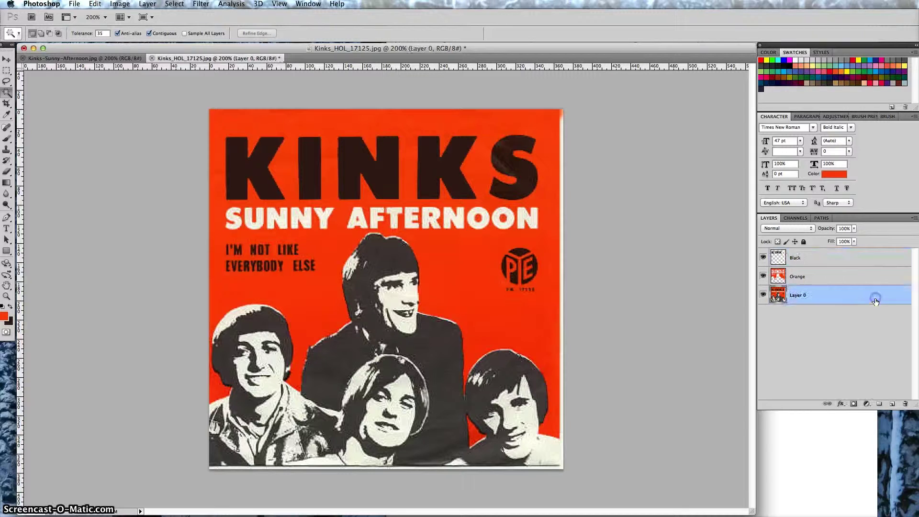
pyautogui.click(504, 193)
pyautogui.click(503, 192)
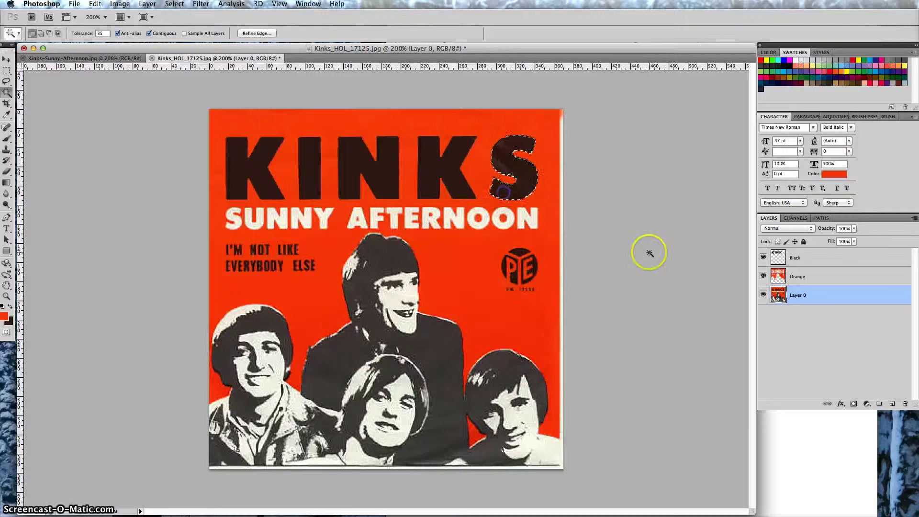
pyautogui.click(803, 256)
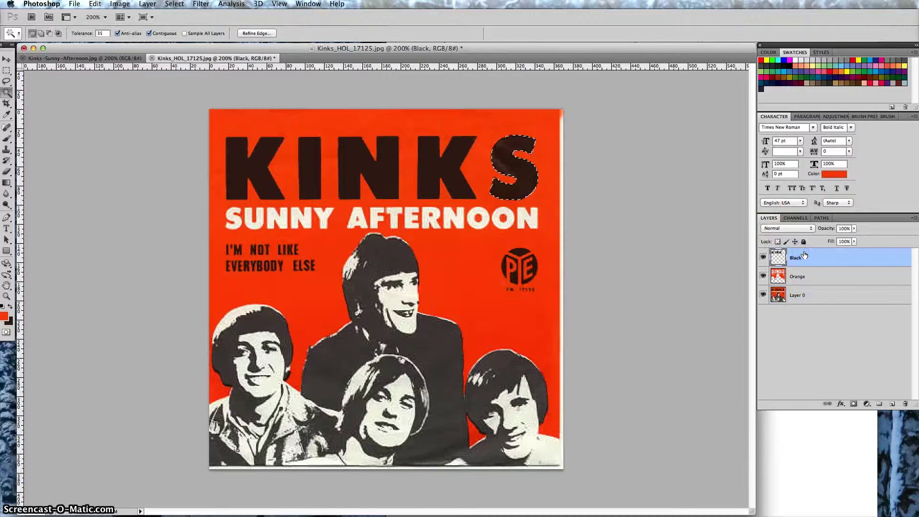
pyautogui.press('super+d')
pyautogui.click(493, 393)
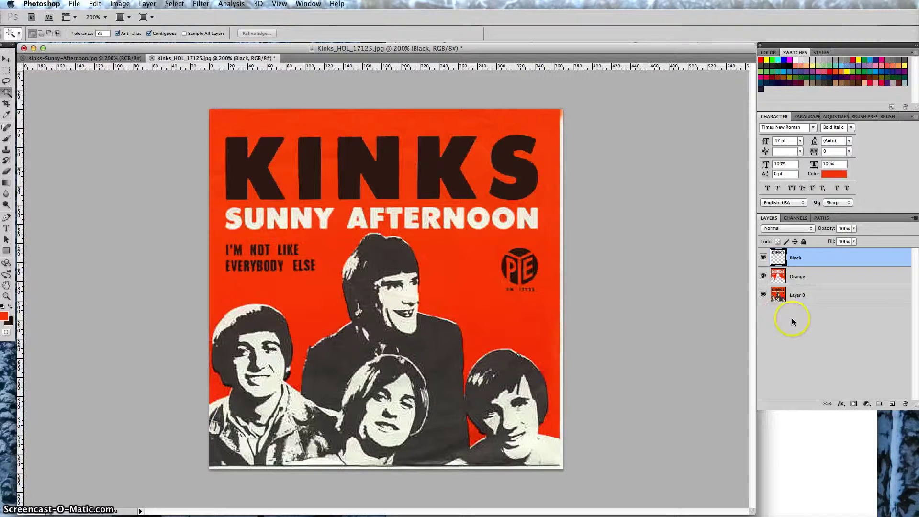
pyautogui.click(434, 355)
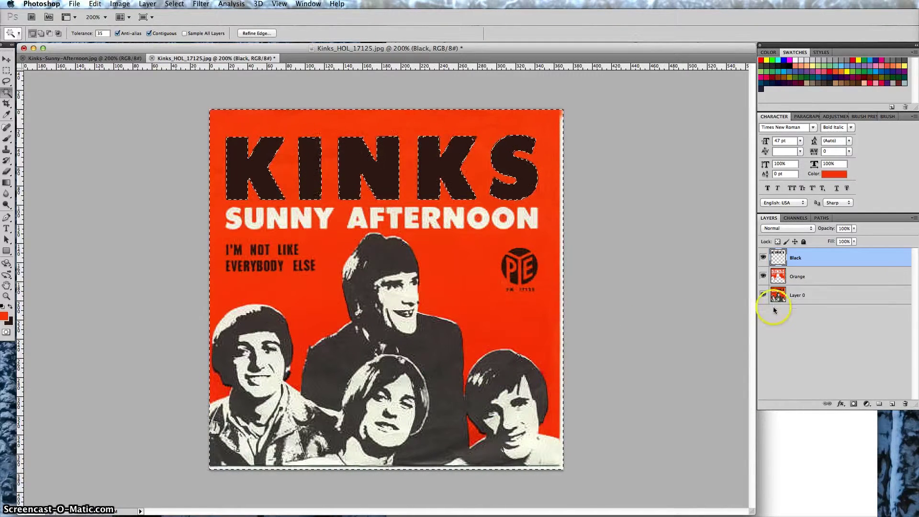
pyautogui.press('super+d')
# - Select the connected dark jacket and hair area of the band photo on Layer 0, fill it on the Black layer, and deselect it
pyautogui.click(832, 298)
pyautogui.click(435, 359)
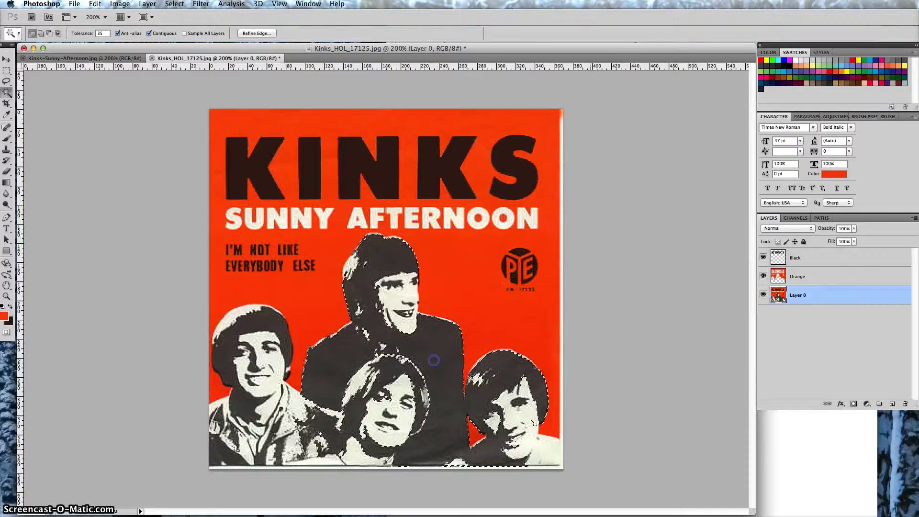
pyautogui.click(614, 461)
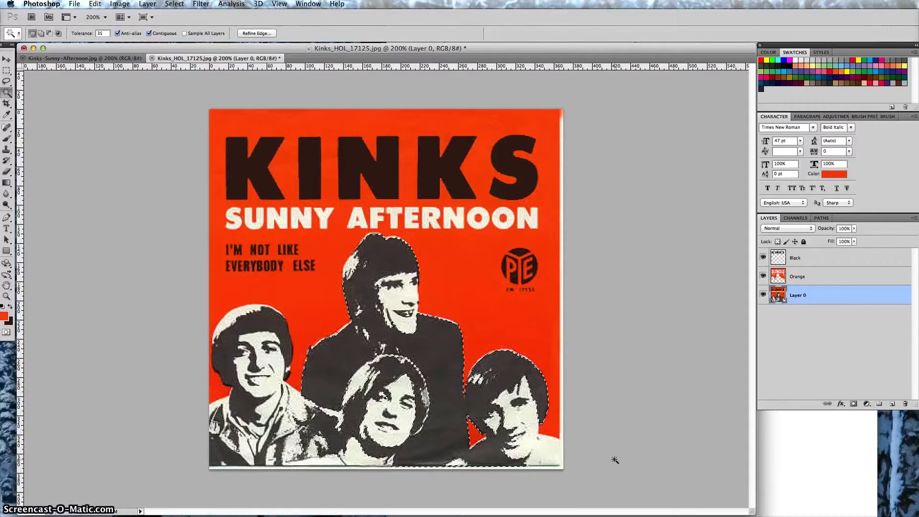
pyautogui.click(865, 257)
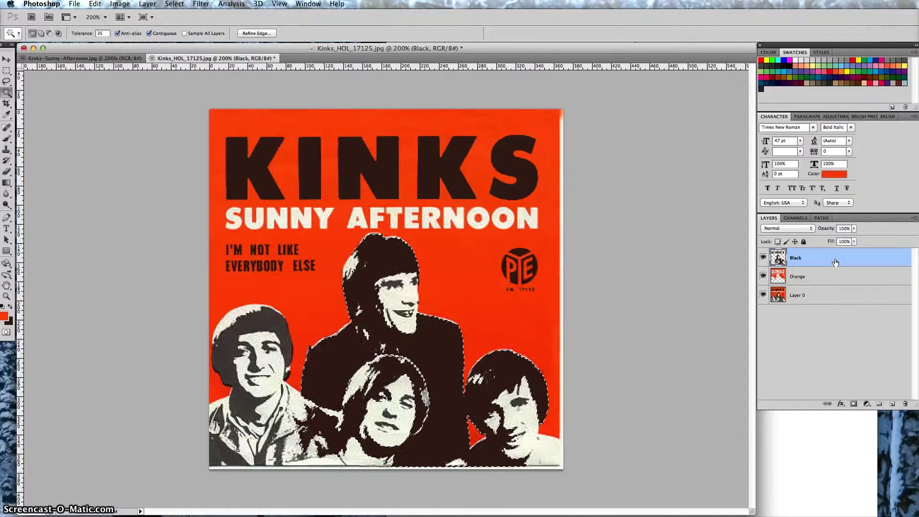
pyautogui.click(838, 300)
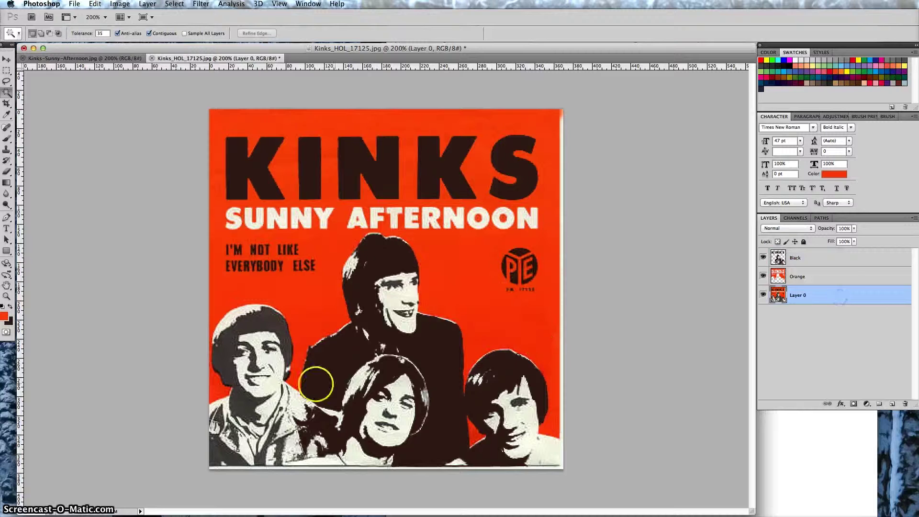
# - Select the far-left man's dark hair and face shadow on Layer 0, fill it on the Black layer, and deselect
pyautogui.click(254, 327)
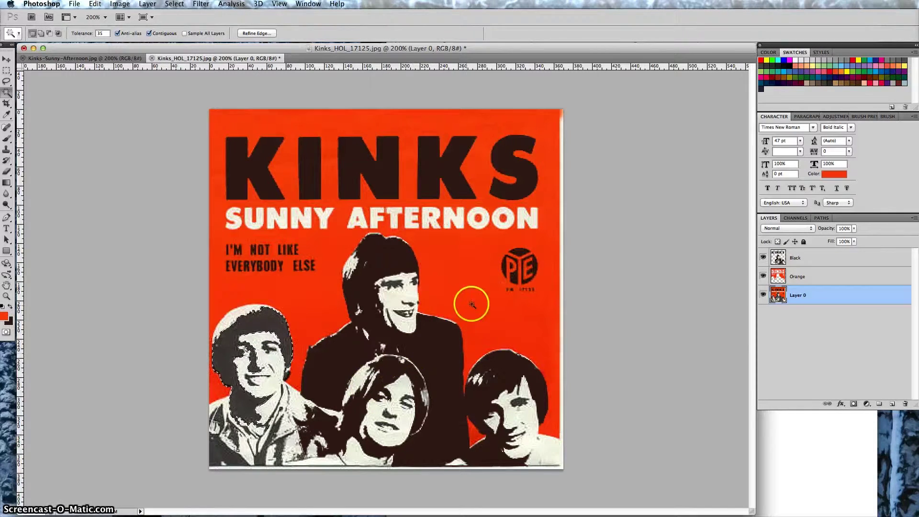
pyautogui.click(798, 259)
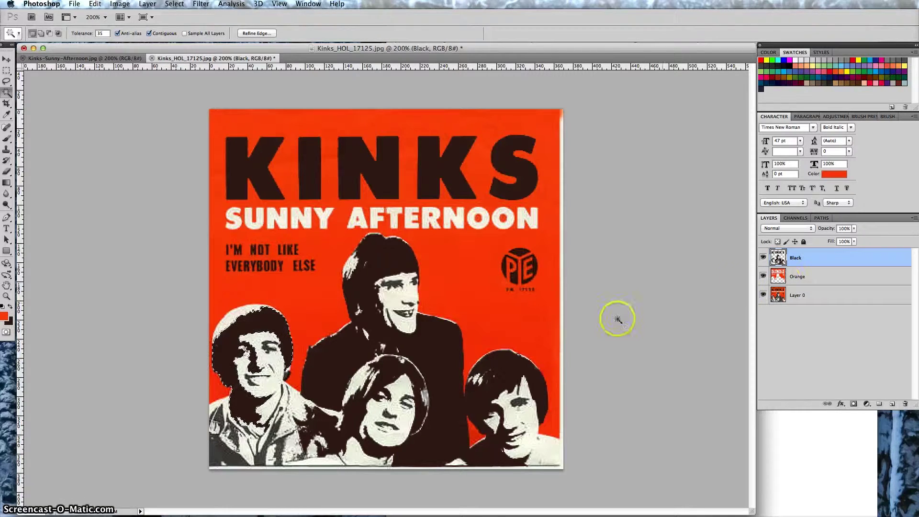
pyautogui.press('super+d')
# - Select the dark jacket patch at the photo's lower-left corner on Layer 0, fill it on the Black layer, and deselect
pyautogui.click(823, 296)
pyautogui.click(212, 448)
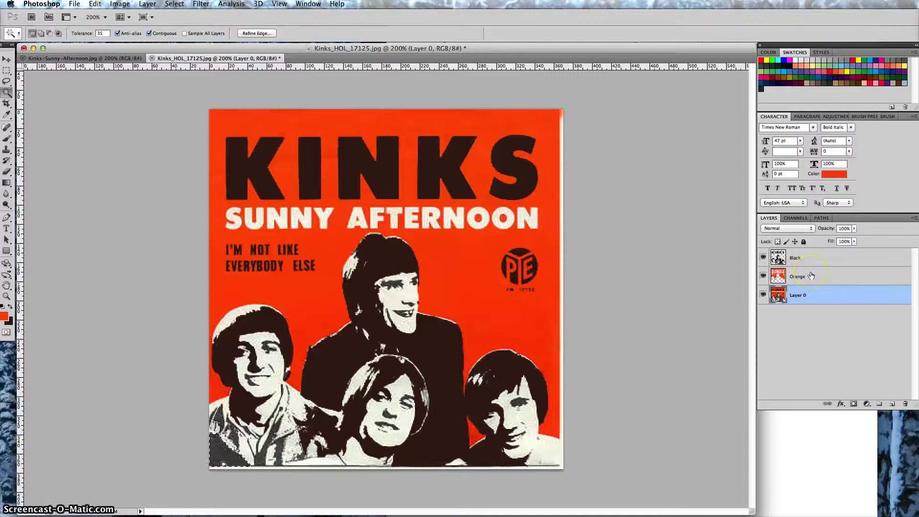
pyautogui.click(813, 258)
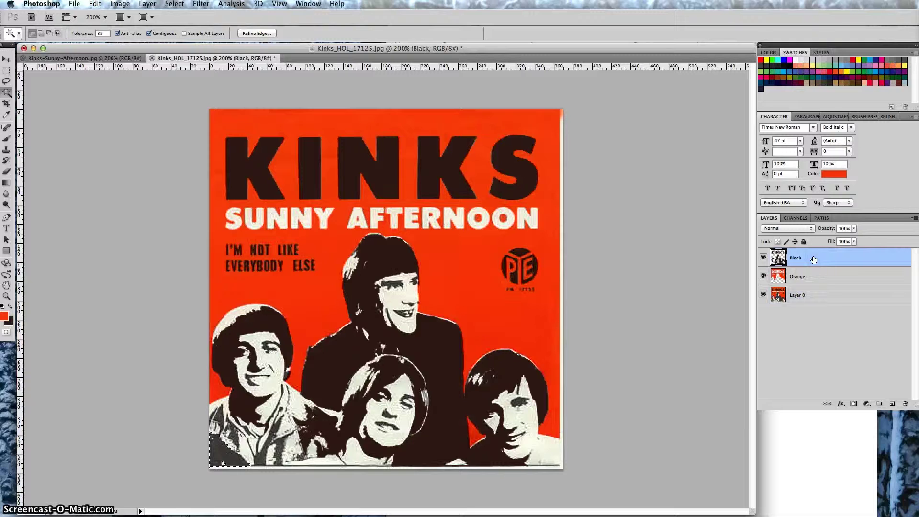
pyautogui.click(810, 261)
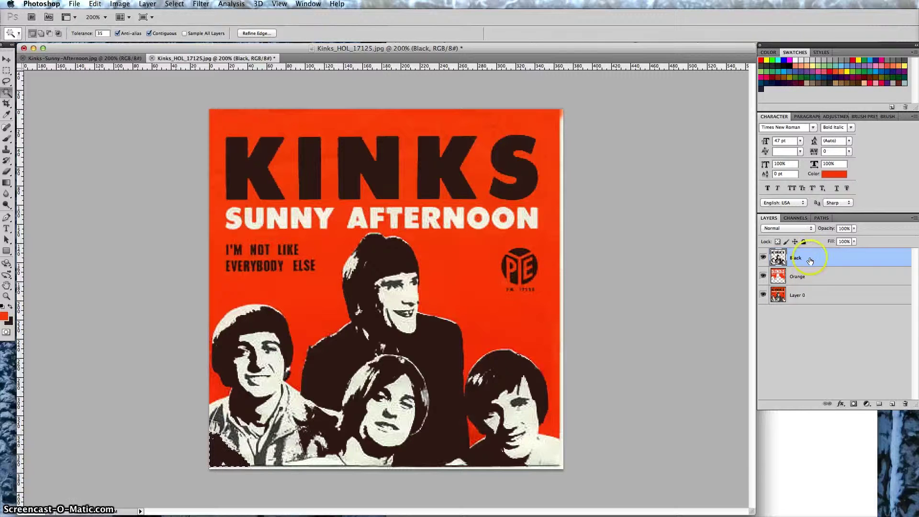
pyautogui.press('super+d')
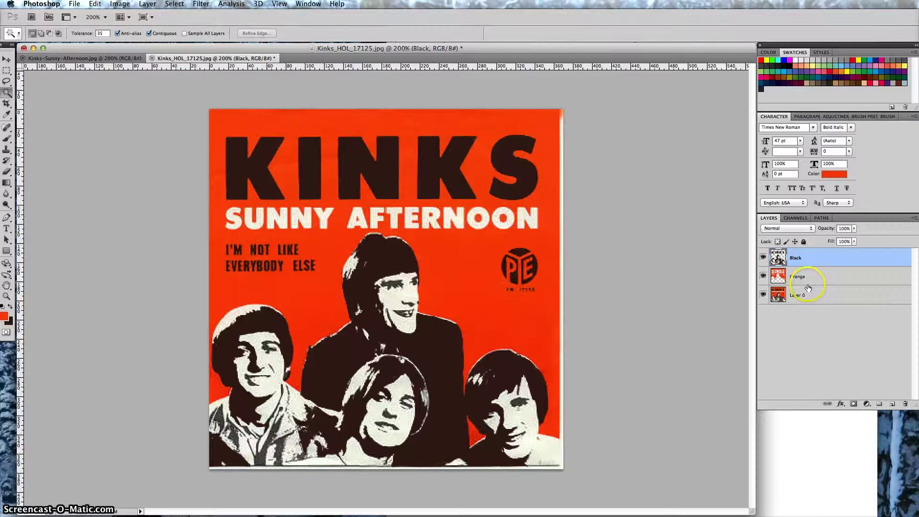
pyautogui.click(602, 447)
pyautogui.click(516, 404)
pyautogui.press('super+d')
# - Select the far-right man's dark eye area on Layer 0 with Magic Wand tolerance 20 and fill it on the Black layer
pyautogui.click(813, 301)
pyautogui.moveTo(86, 34); pyautogui.dragTo(72, 34)
pyautogui.click(517, 403)
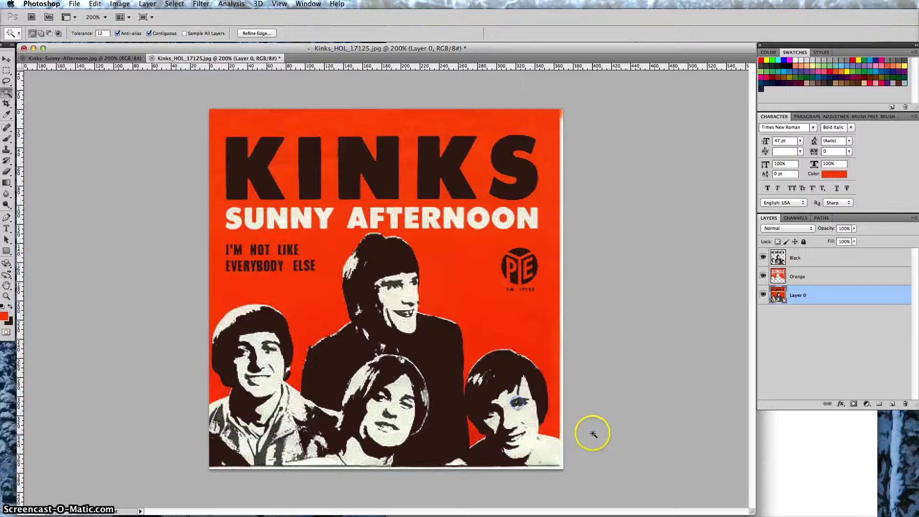
pyautogui.click(83, 34)
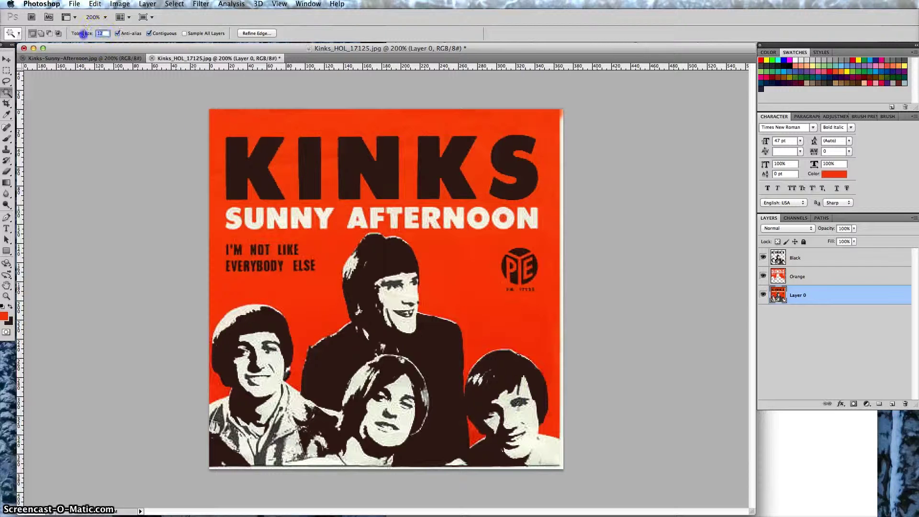
pyautogui.write('20')
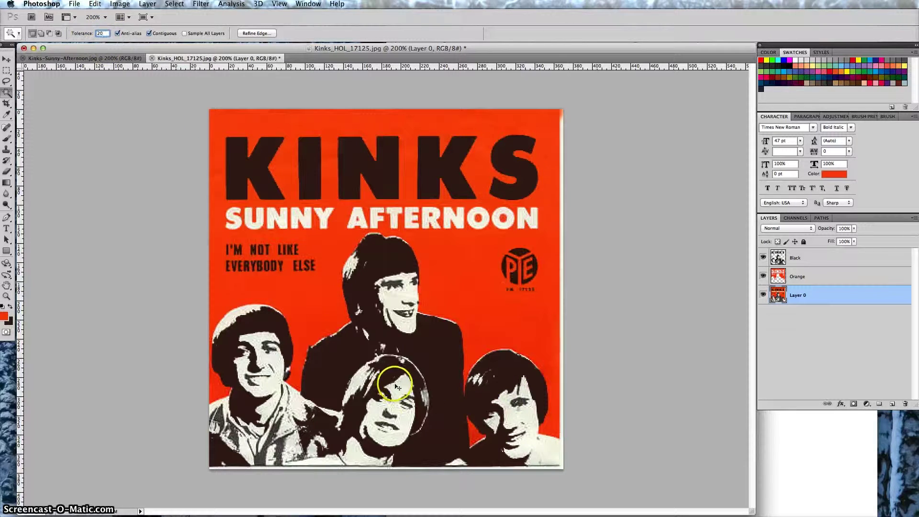
pyautogui.click(520, 406)
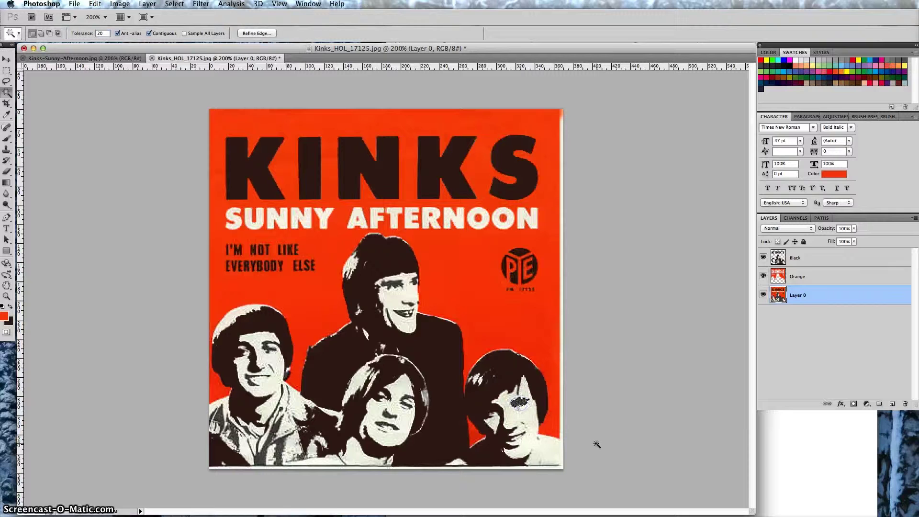
pyautogui.click(849, 263)
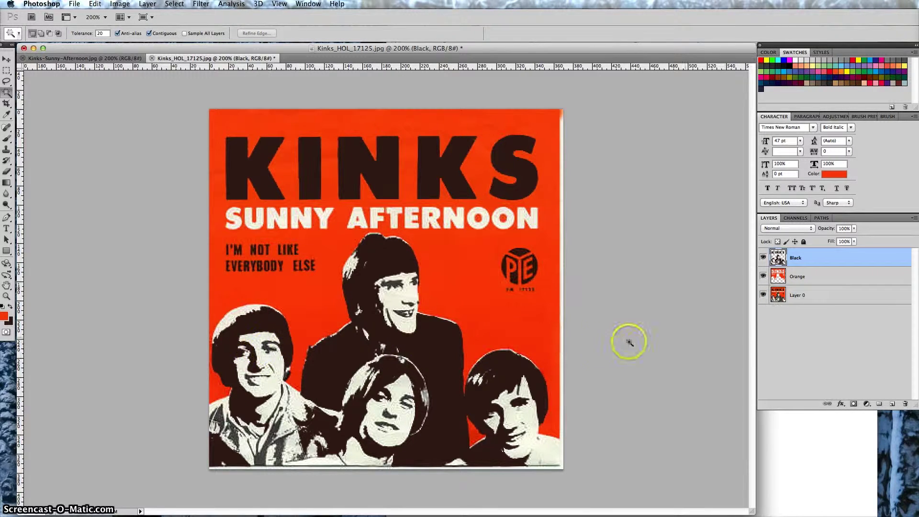
# - Select the far-left man's dark eye area on Layer 0 with tolerance 23, fill it on the Black layer, and deselect
pyautogui.click(833, 294)
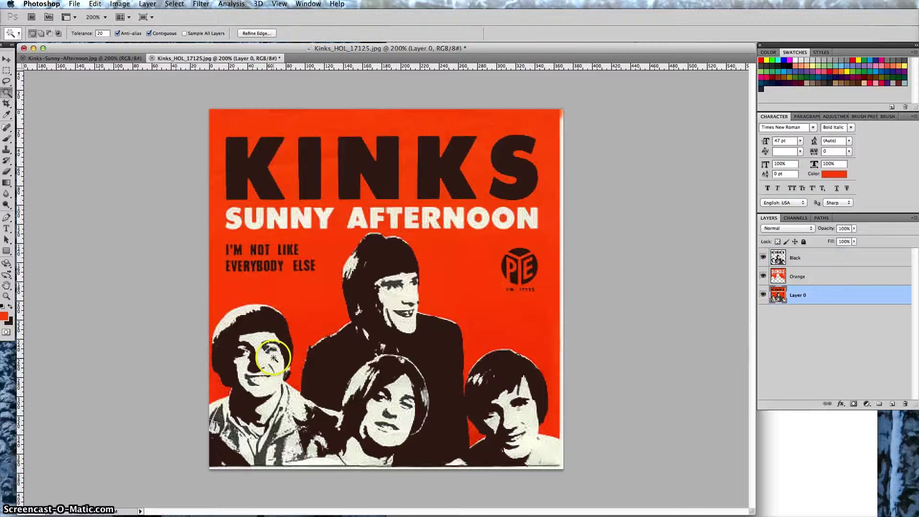
pyautogui.click(76, 32)
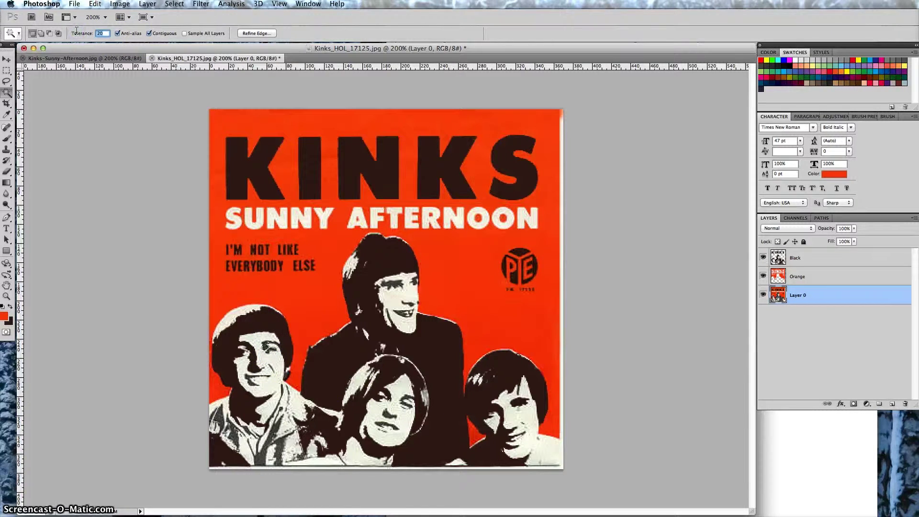
pyautogui.write('23')
pyautogui.click(268, 350)
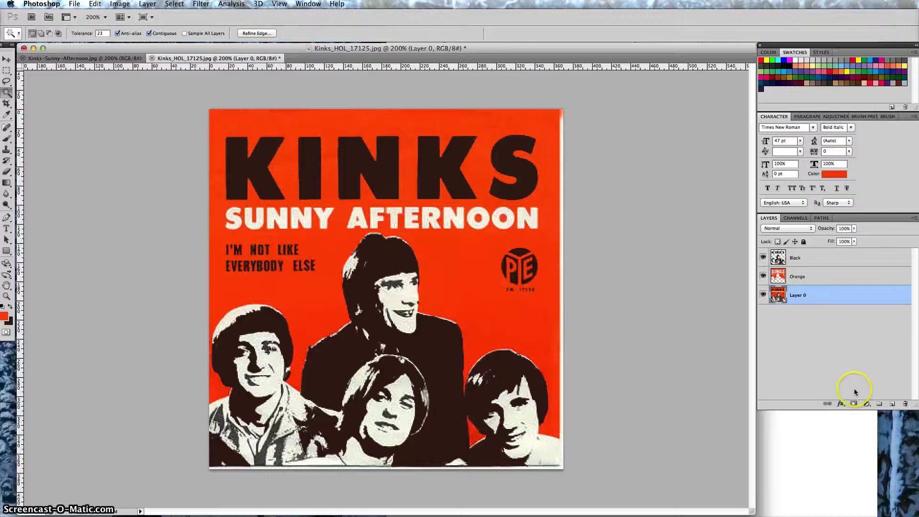
pyautogui.click(834, 265)
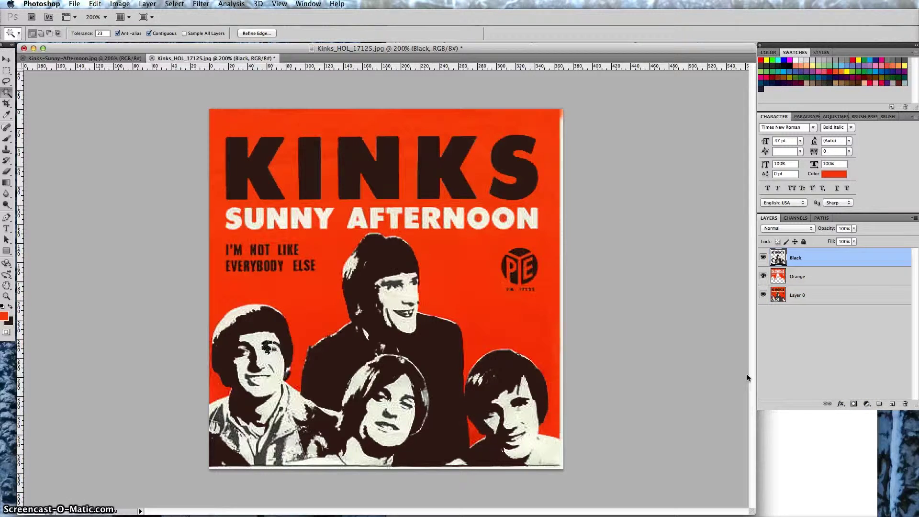
pyautogui.click(744, 379)
# - Try filling the standing man's eye shadows from Layer 0 on the Black layer, undoing the fill and clearing the selection
pyautogui.click(850, 293)
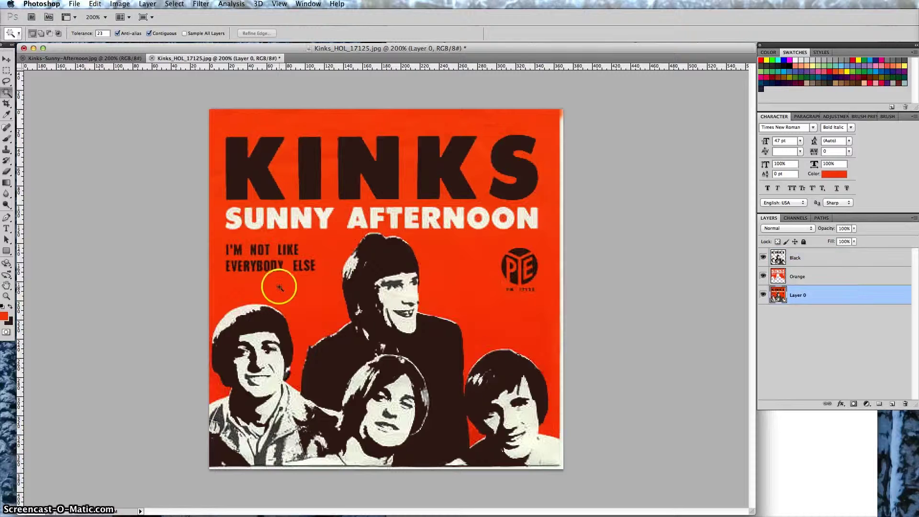
pyautogui.click(391, 285)
pyautogui.click(801, 328)
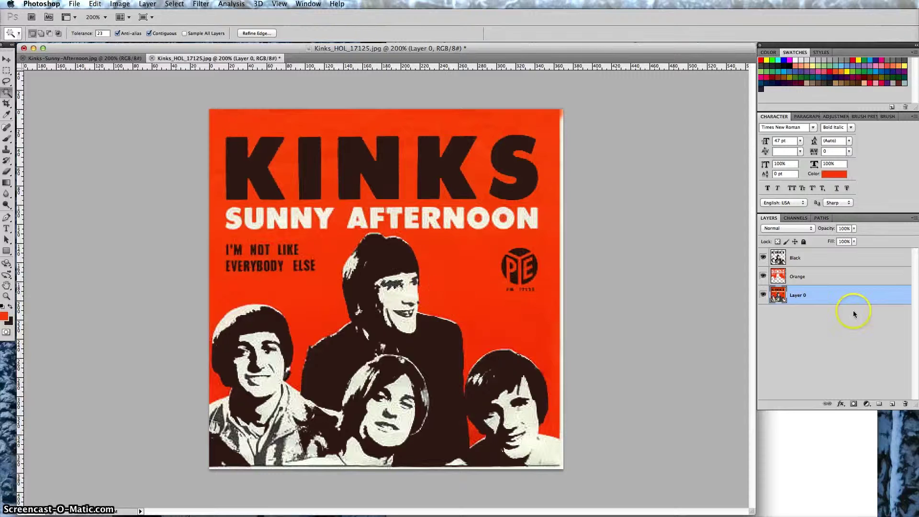
pyautogui.click(844, 259)
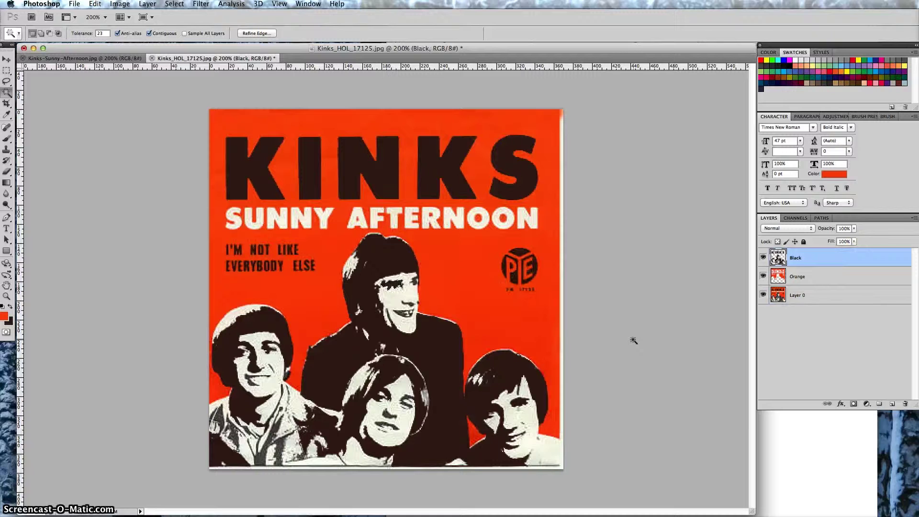
pyautogui.click(632, 396)
pyautogui.click(100, 6)
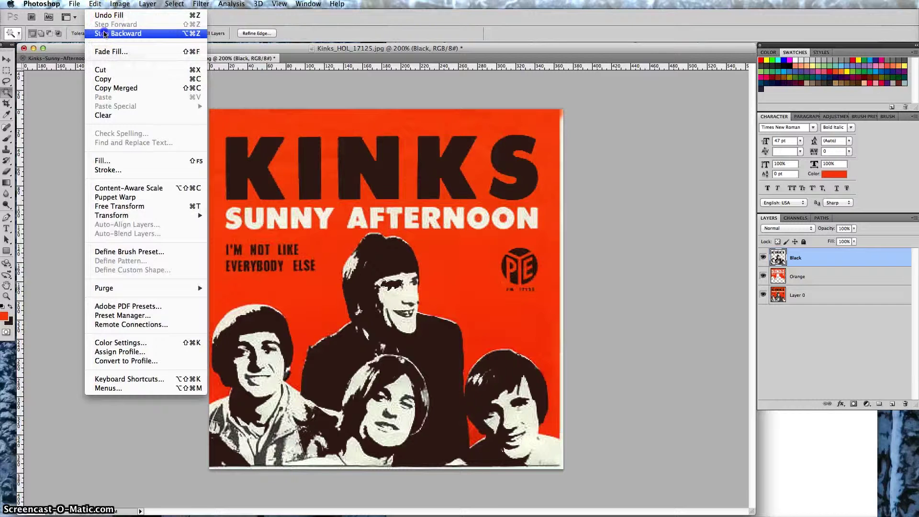
pyautogui.click(105, 31)
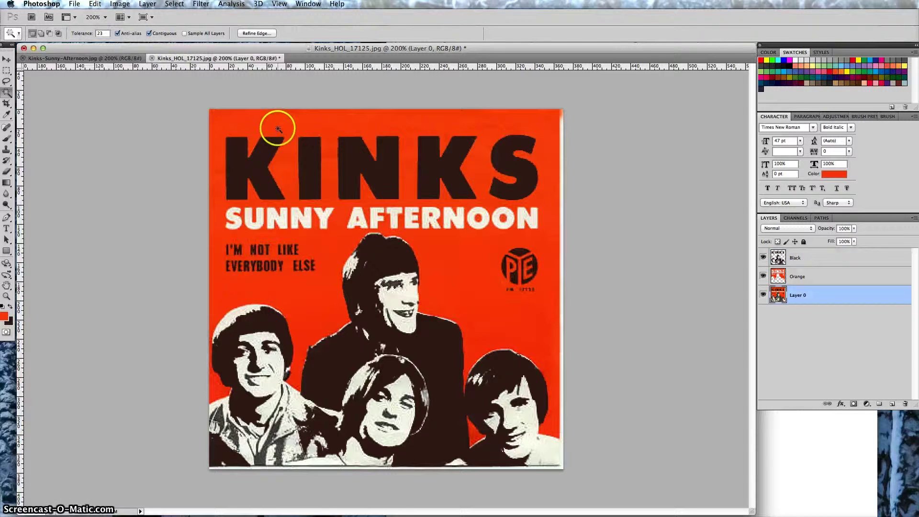
pyautogui.press('super+d')
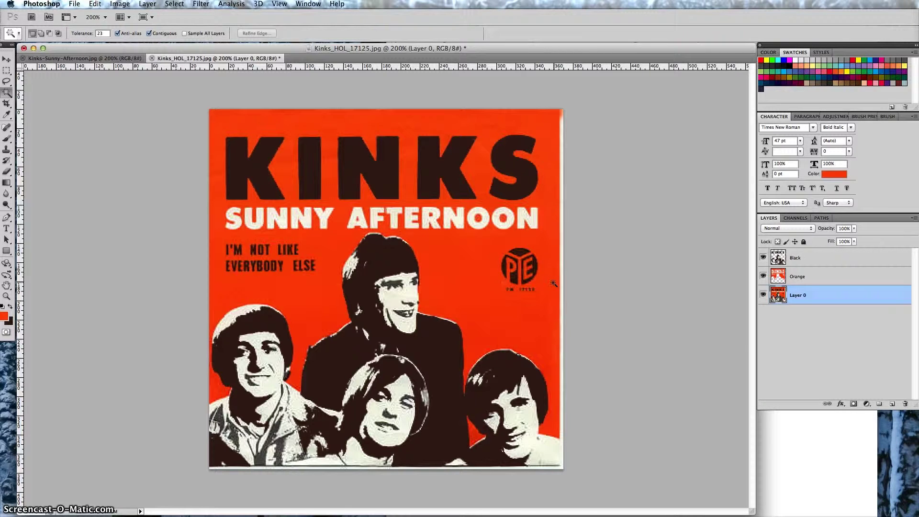
# - Select the upper dark section of the PYE logo on Layer 0 with tolerance 30 and fill it on the Black layer
pyautogui.click(520, 256)
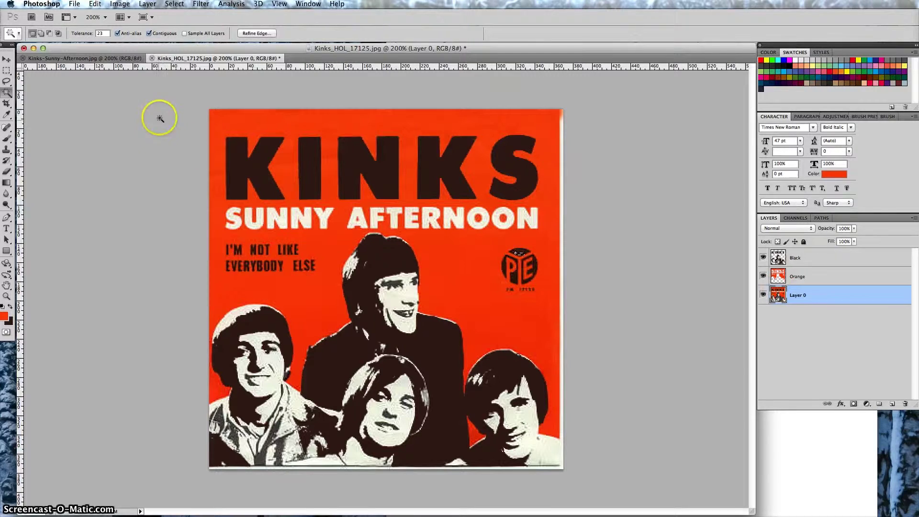
pyautogui.click(83, 35)
pyautogui.write('3')
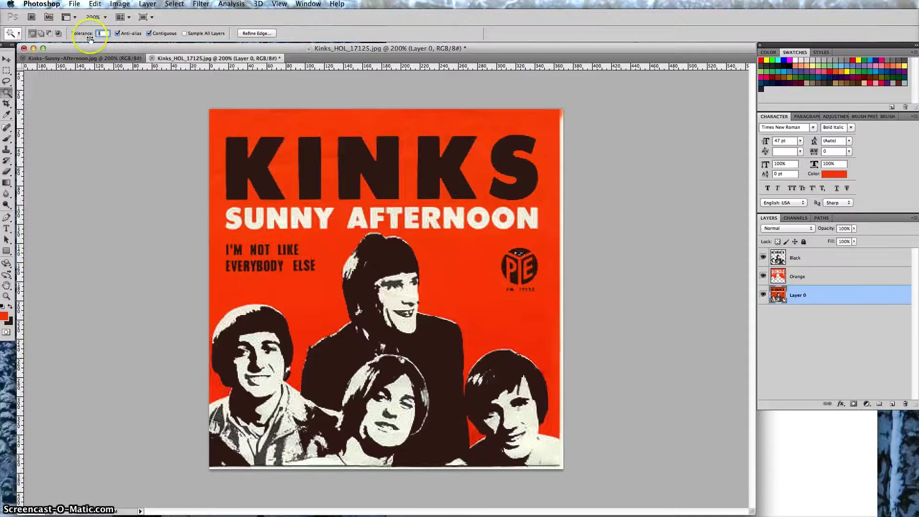
pyautogui.write('0')
pyautogui.click(816, 261)
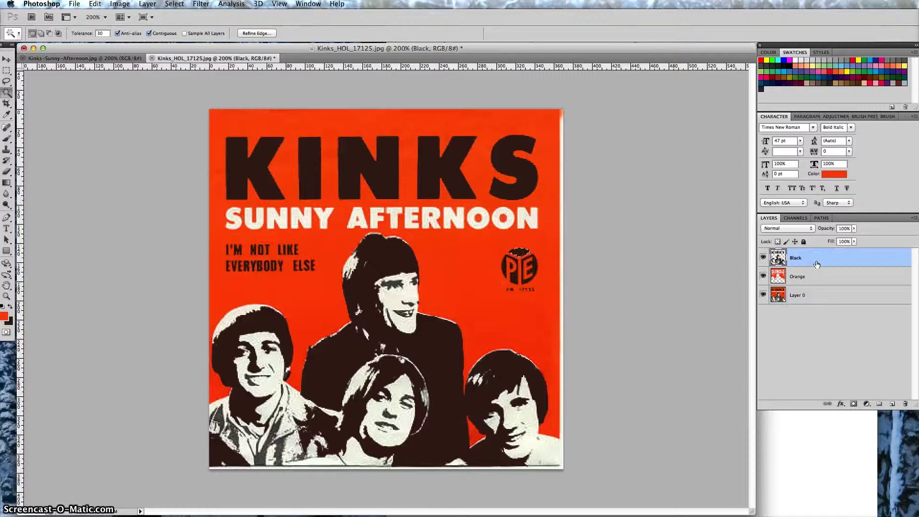
# - Select the dark right-hand section of the PYE logo on Layer 0 with tolerance 35 and fill it on the Black layer
pyautogui.click(813, 293)
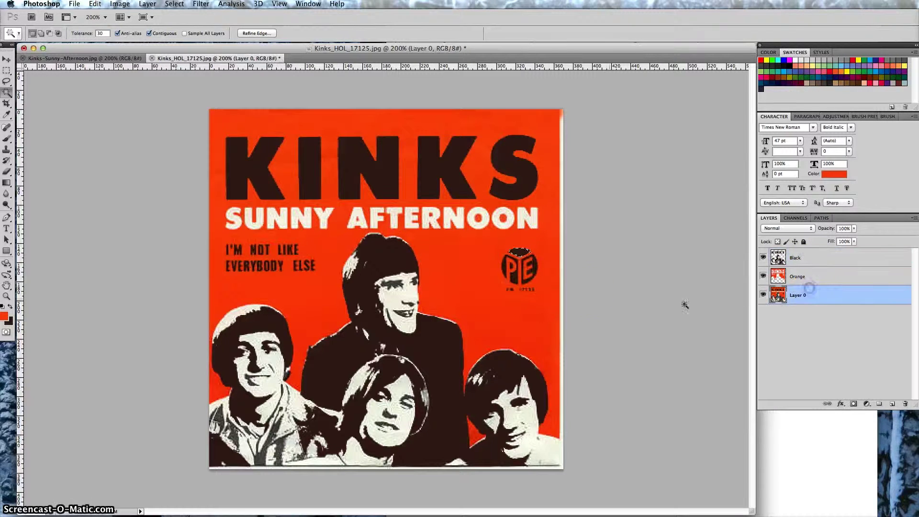
pyautogui.click(535, 266)
pyautogui.click(79, 32)
pyautogui.write('35')
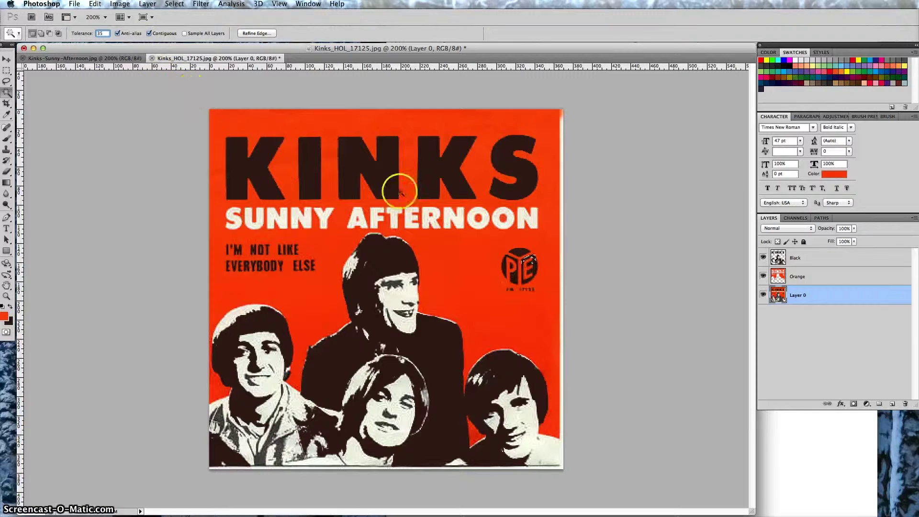
pyautogui.click(535, 282)
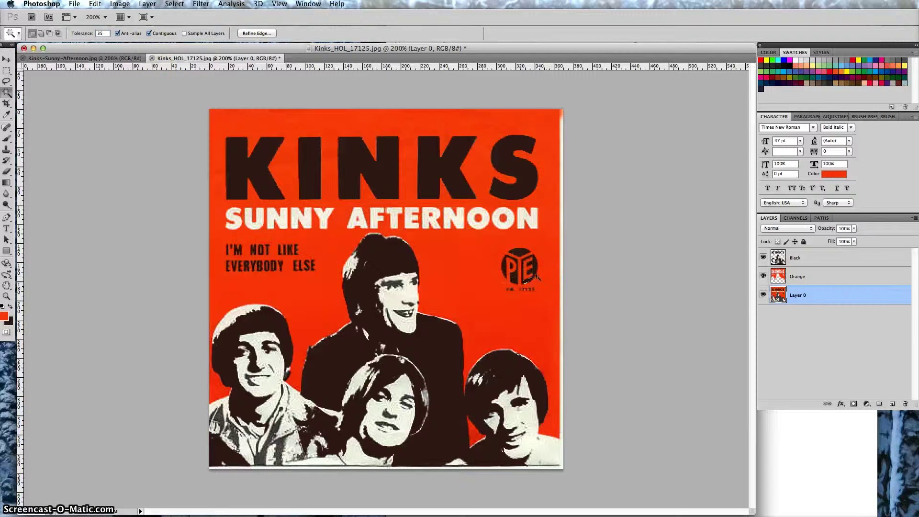
pyautogui.click(689, 307)
pyautogui.click(843, 262)
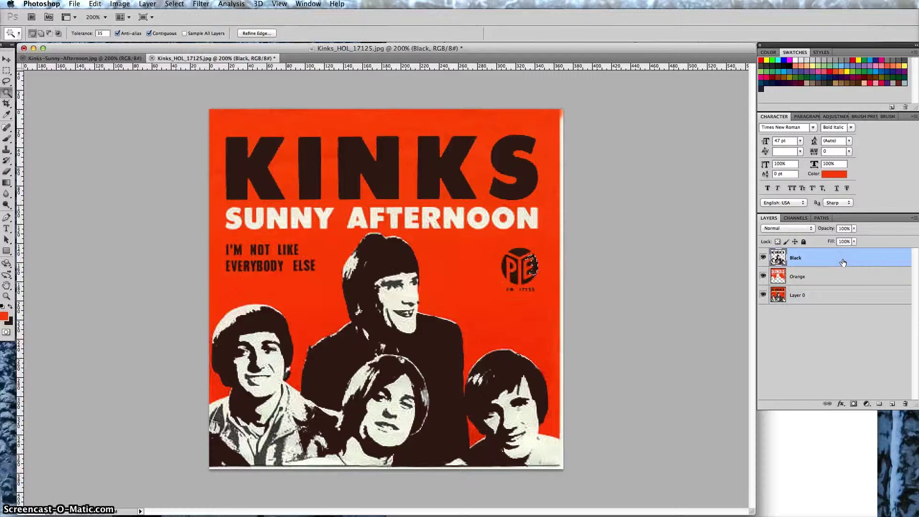
# - Select the dark section below the P of the PYE logo on Layer 0, fill it on the Black layer, and deselect
pyautogui.click(862, 293)
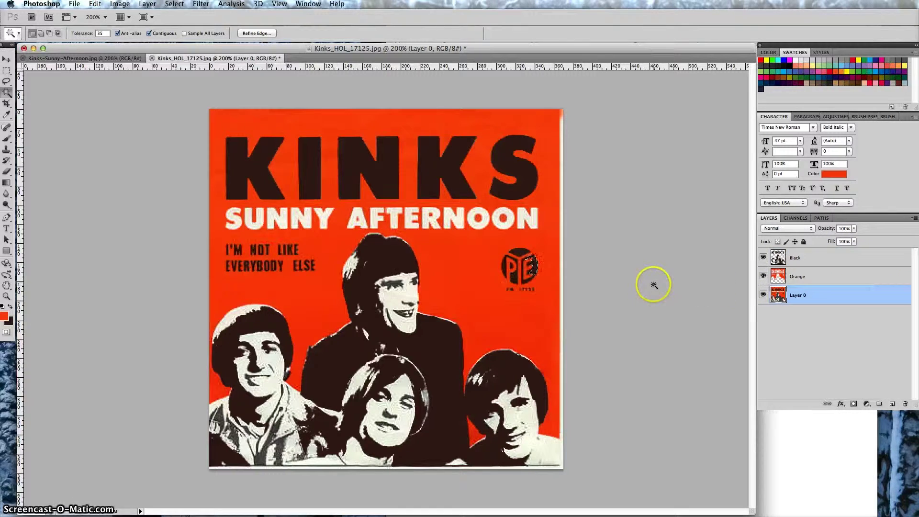
pyautogui.click(514, 277)
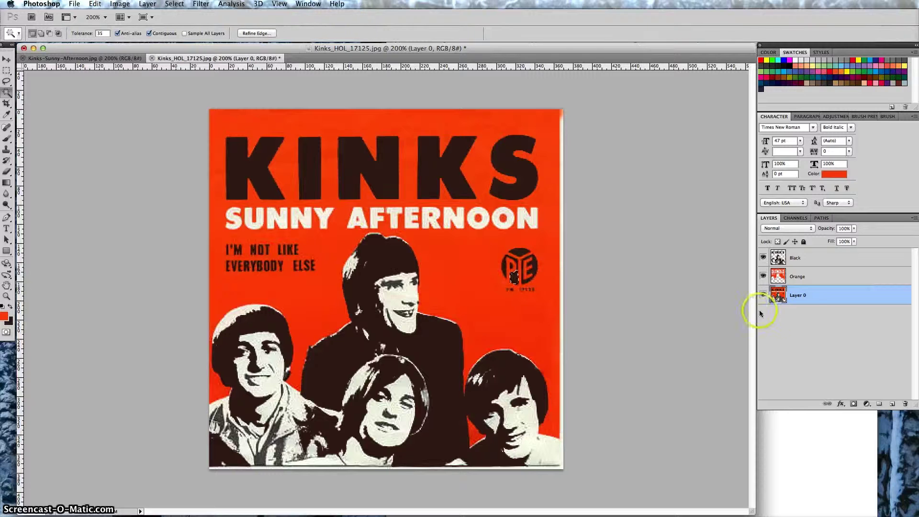
pyautogui.click(841, 261)
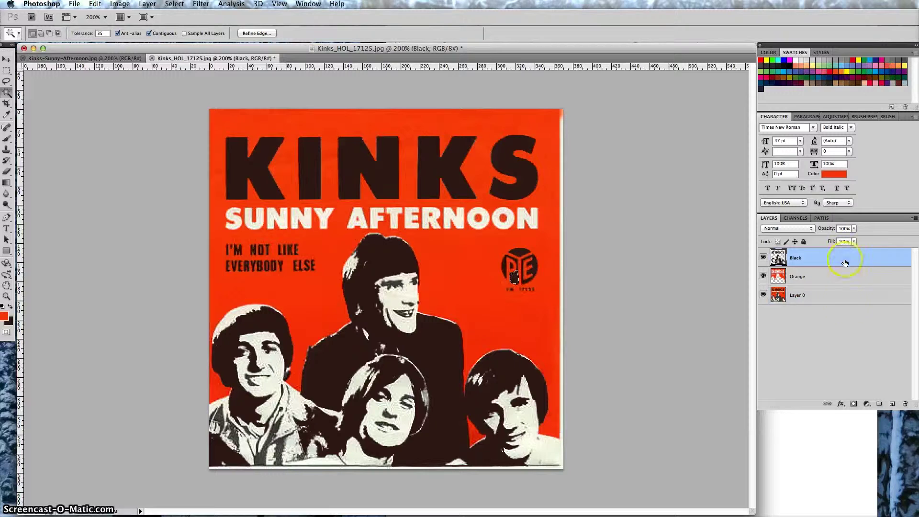
pyautogui.press('super+d')
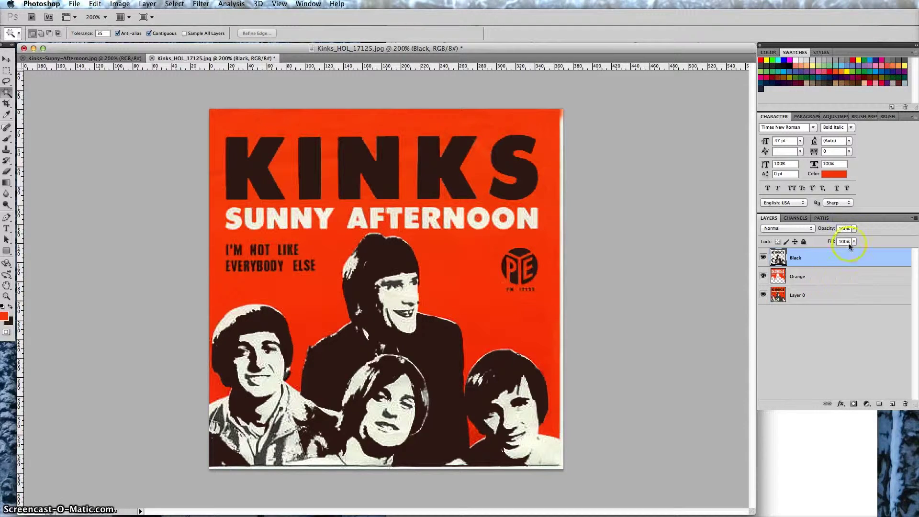
# - Reset the foreground and background colors to their defaults and add a new empty layer above the Black layer
pyautogui.click(834, 298)
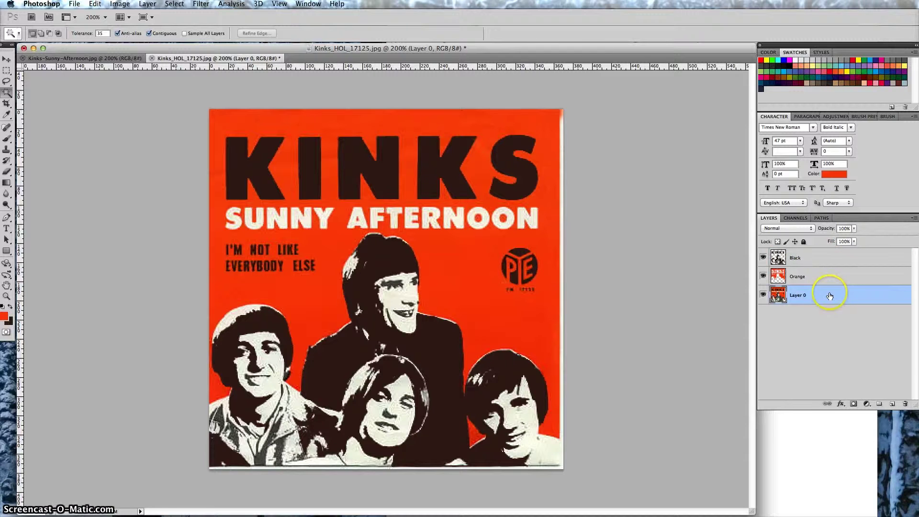
pyautogui.click(2, 307)
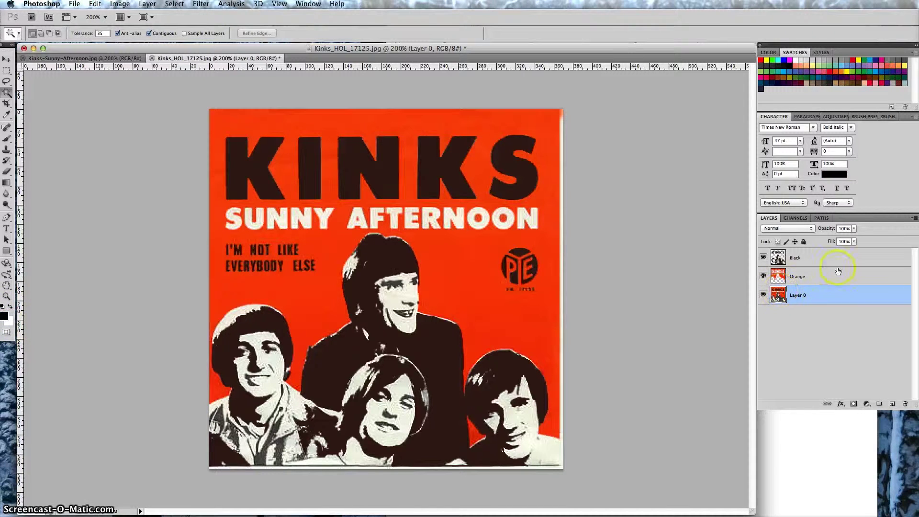
pyautogui.click(893, 404)
pyautogui.moveTo(802, 295); pyautogui.dragTo(791, 257)
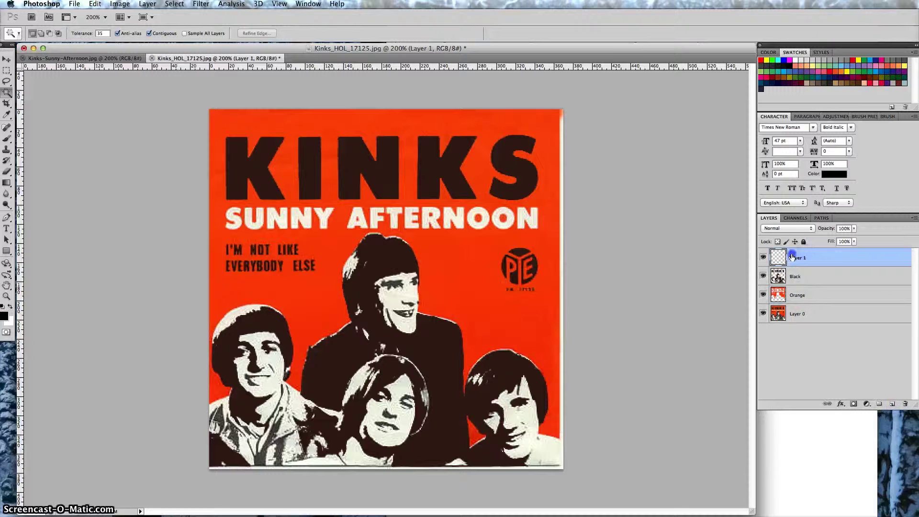
# - Rename the new empty layer above the Black layer as White
pyautogui.doubleClick(792, 257)
pyautogui.click(727, 237)
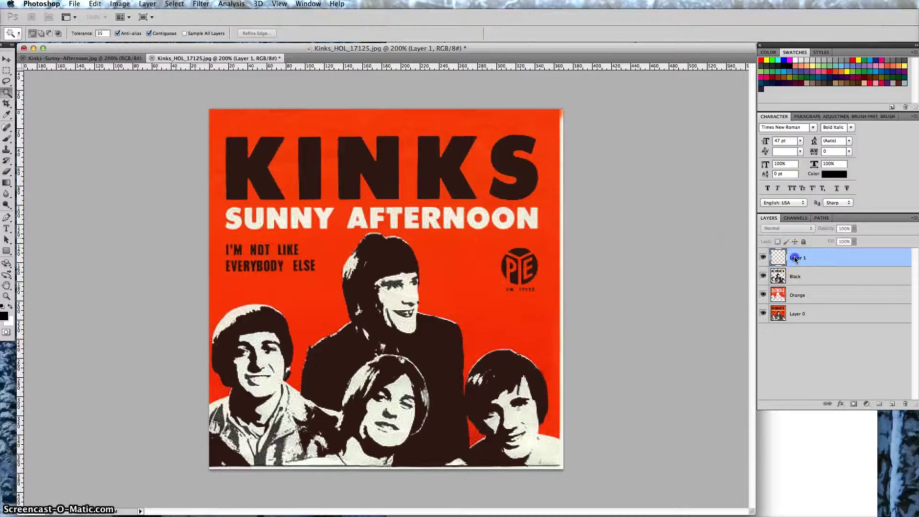
pyautogui.doubleClick(809, 260)
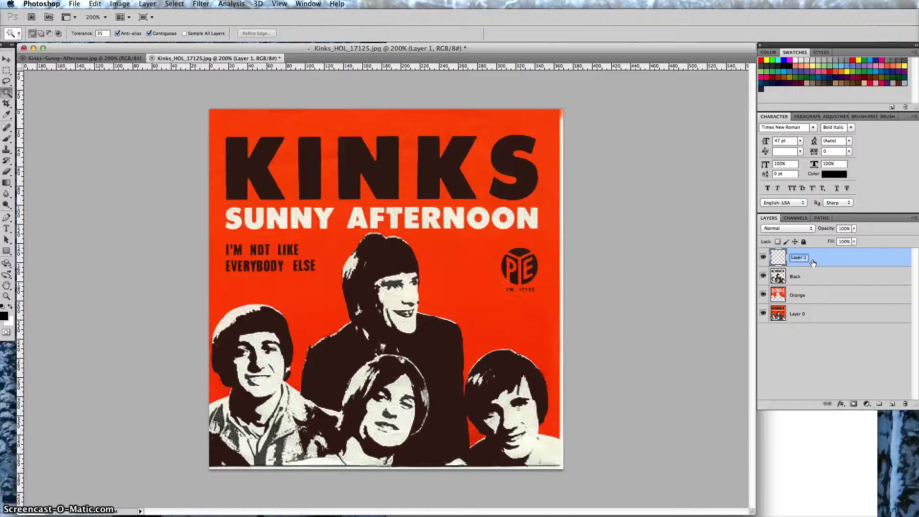
pyautogui.click(844, 282)
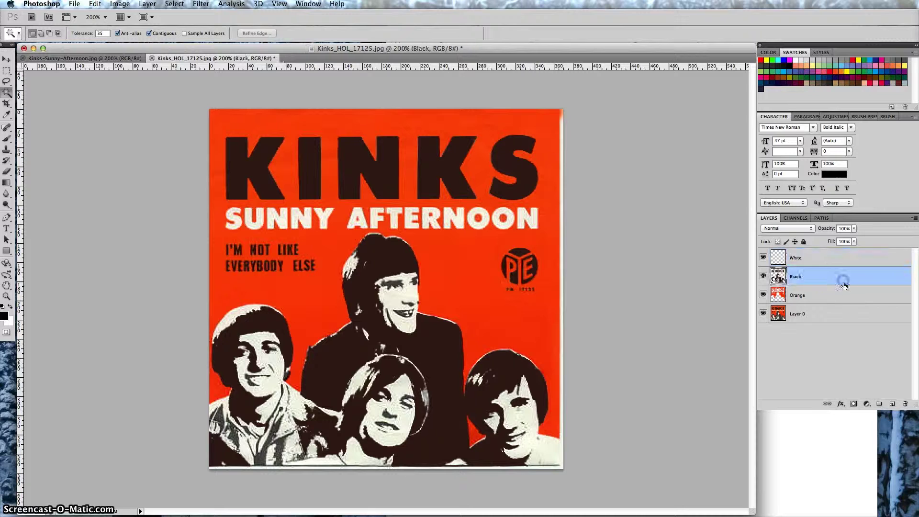
# - Select the letter U of SUNNY on Layer 0 with tolerance 30, fill it with white on the White layer, and deselect
pyautogui.click(830, 311)
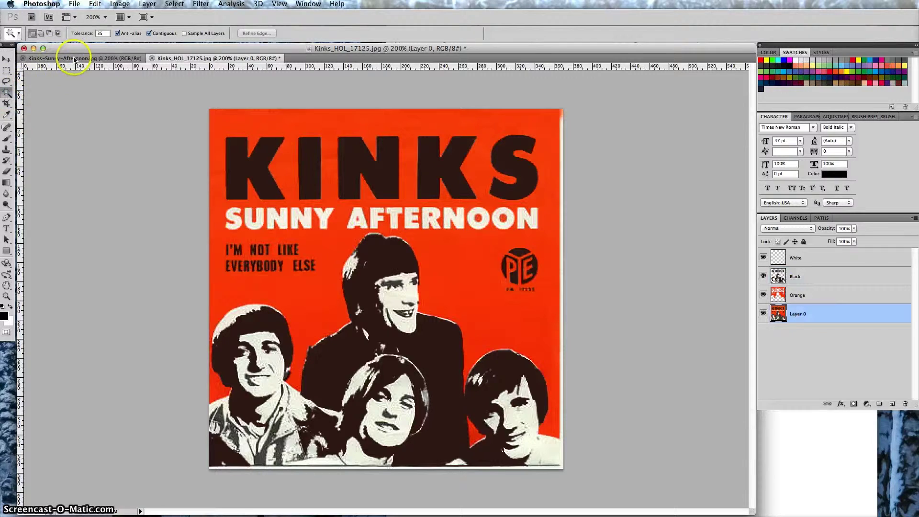
pyautogui.click(232, 217)
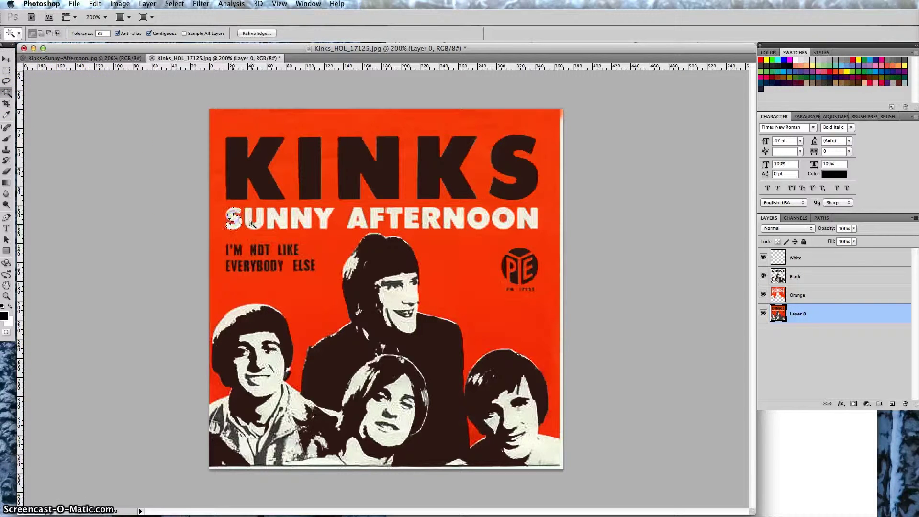
pyautogui.doubleClick(102, 34)
pyautogui.write('30')
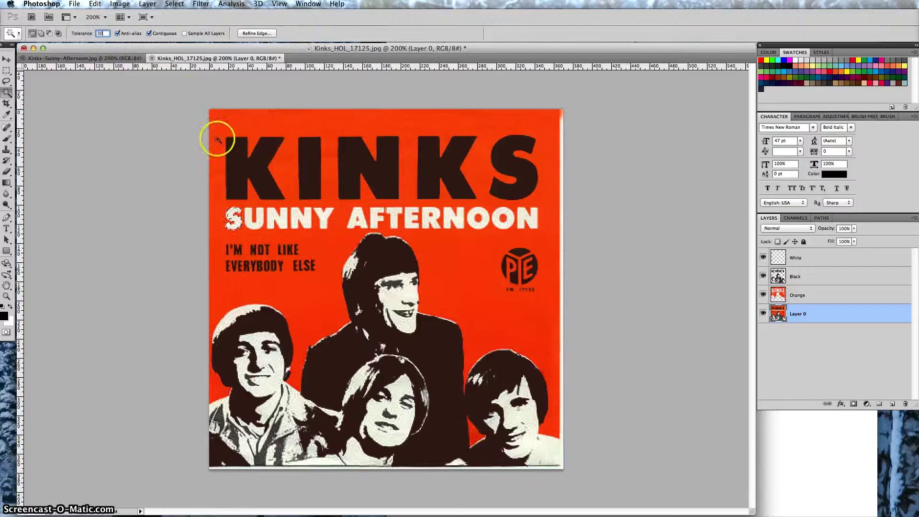
pyautogui.click(256, 221)
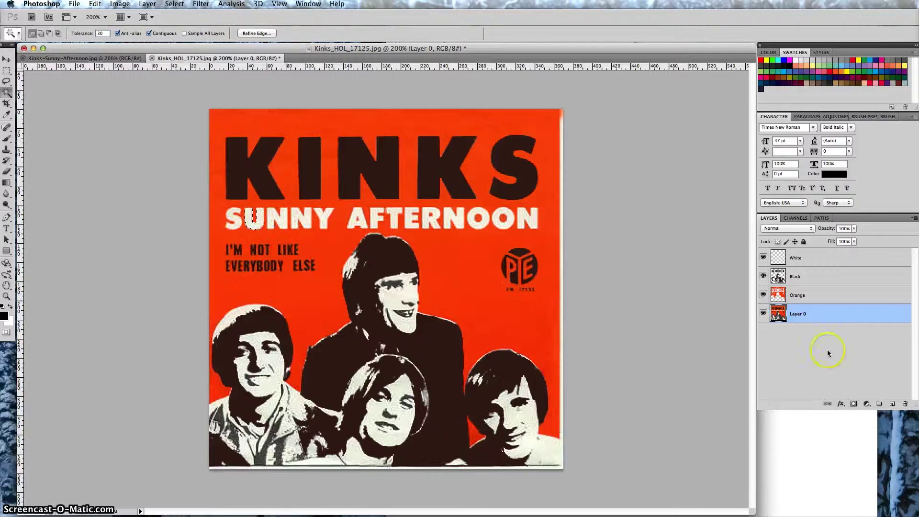
pyautogui.click(828, 260)
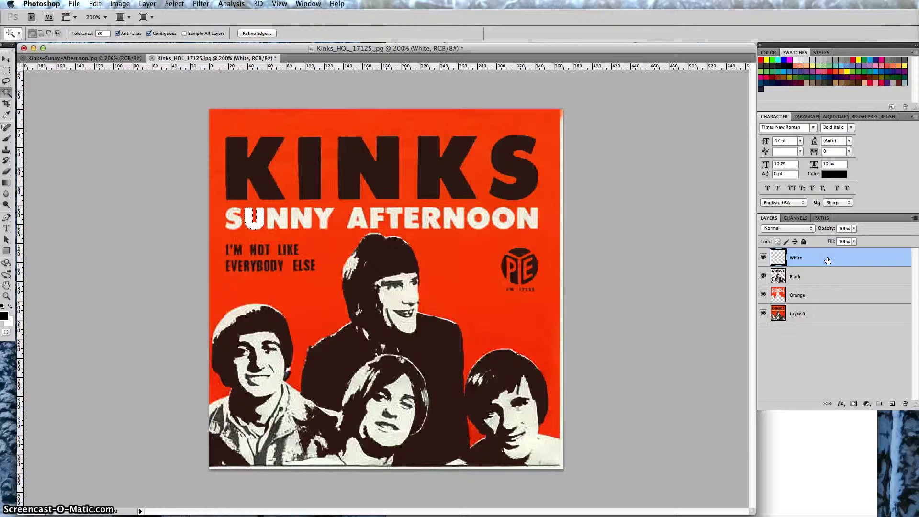
pyautogui.click(822, 316)
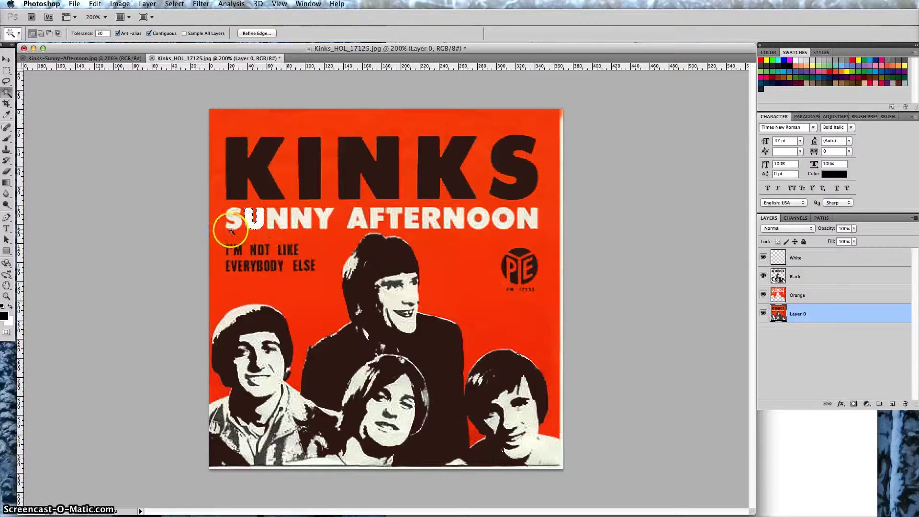
pyautogui.press('super+d')
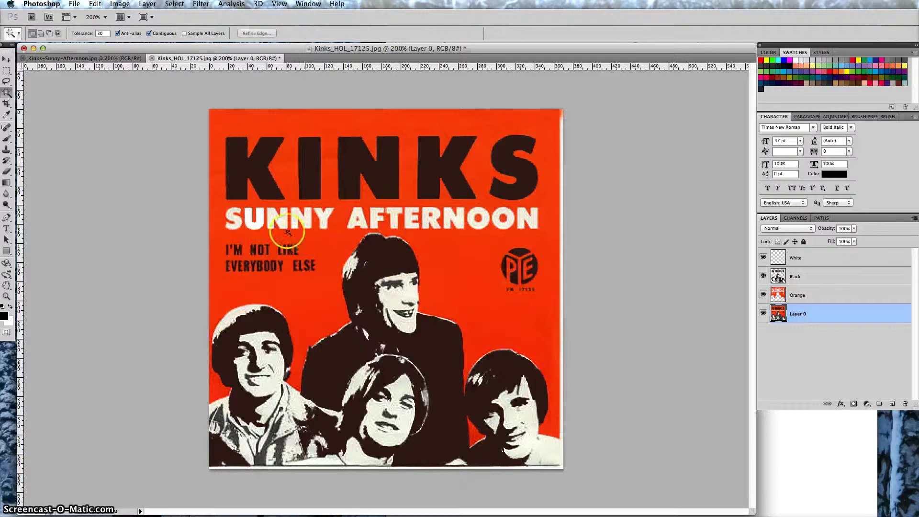
# - Select the letter S of SUNNY on Layer 0 with tolerance 35, fill it with white on the White layer, and deselect
pyautogui.click(240, 223)
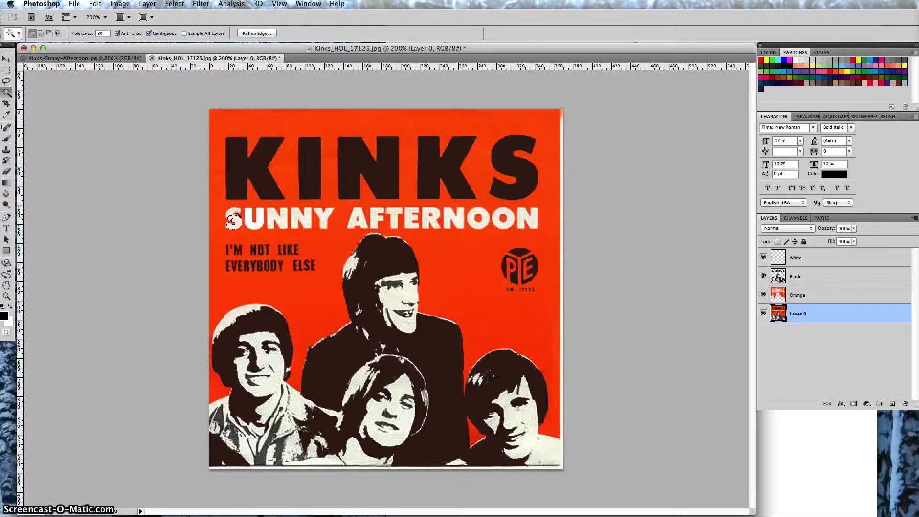
pyautogui.click(82, 32)
pyautogui.write('35')
pyautogui.click(266, 222)
pyautogui.click(238, 224)
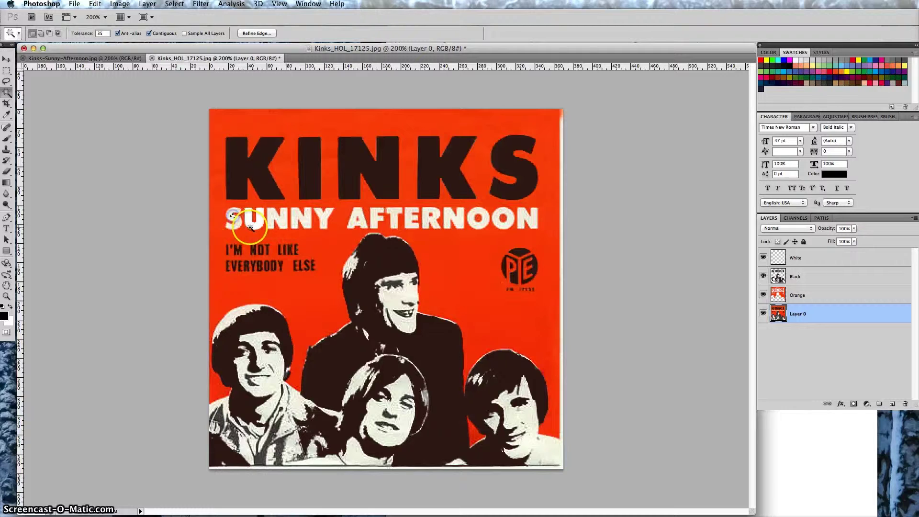
pyautogui.click(339, 246)
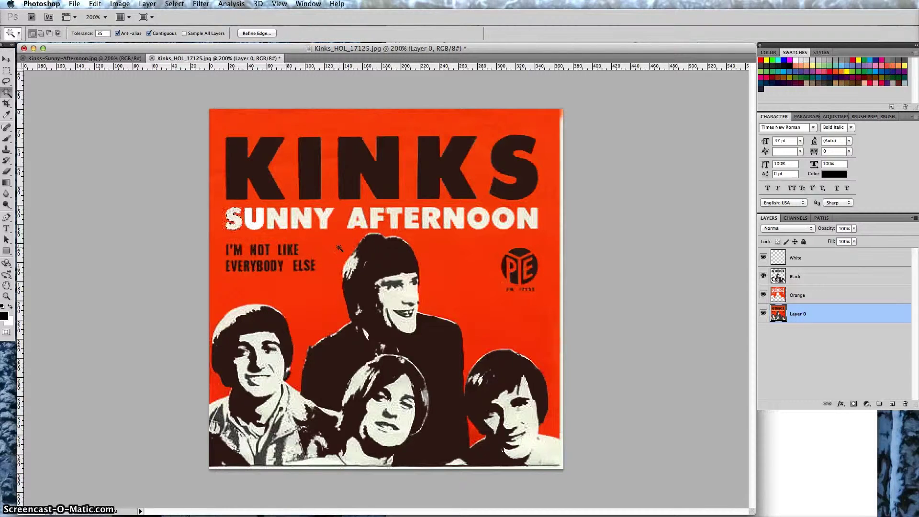
pyautogui.click(829, 259)
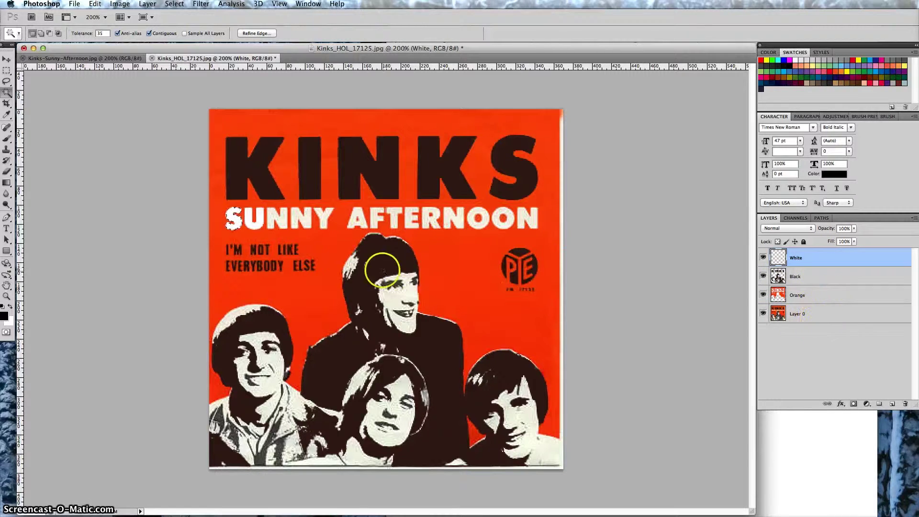
pyautogui.click(804, 312)
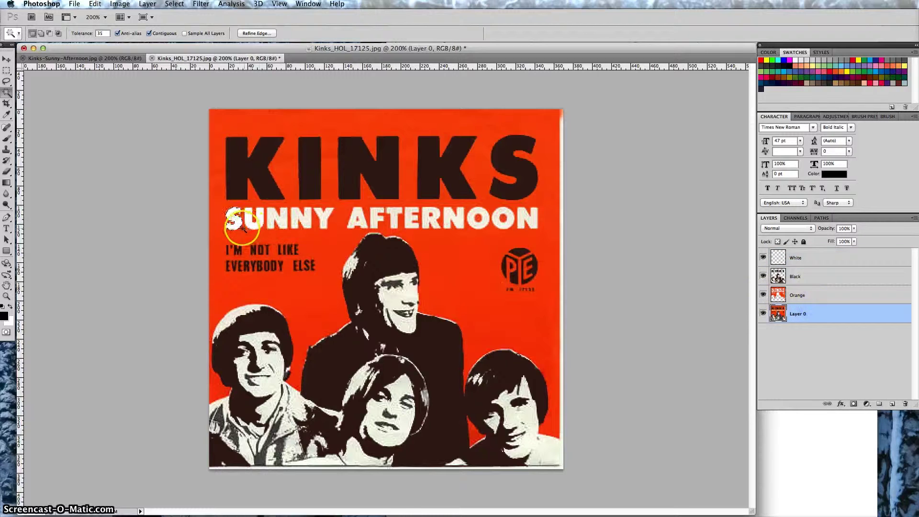
pyautogui.press('super+d')
# - Select the first N of SUNNY, undo its white fill on Layer 0, fill it on the White layer instead, and deselect
pyautogui.click(273, 221)
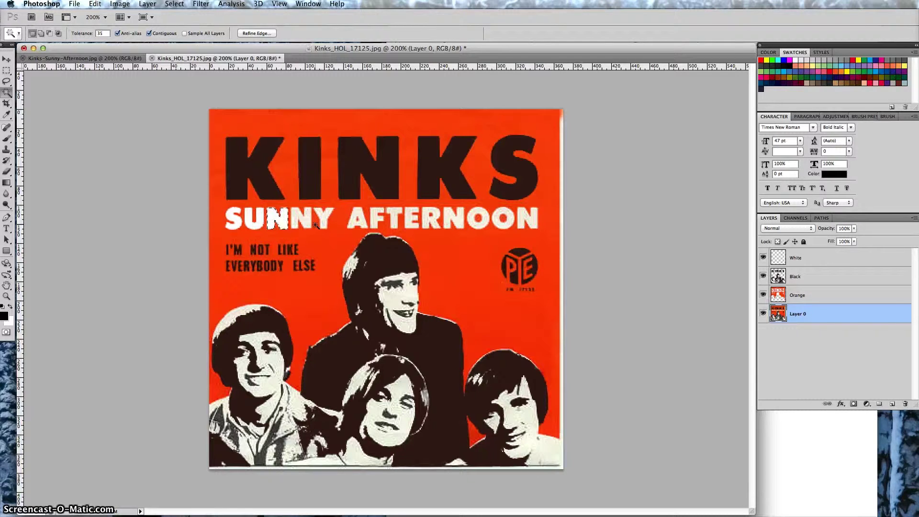
pyautogui.click(95, 4)
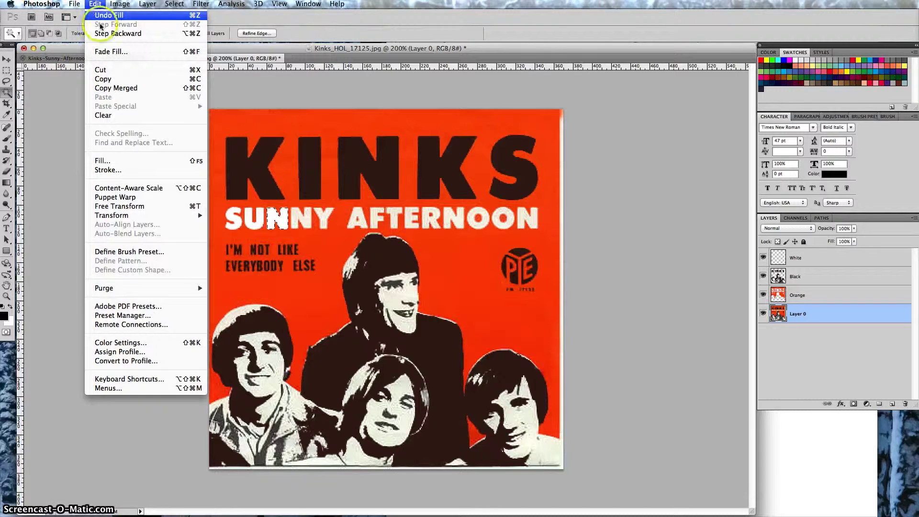
pyautogui.click(110, 33)
pyautogui.click(815, 257)
pyautogui.press('super+BackSpace')
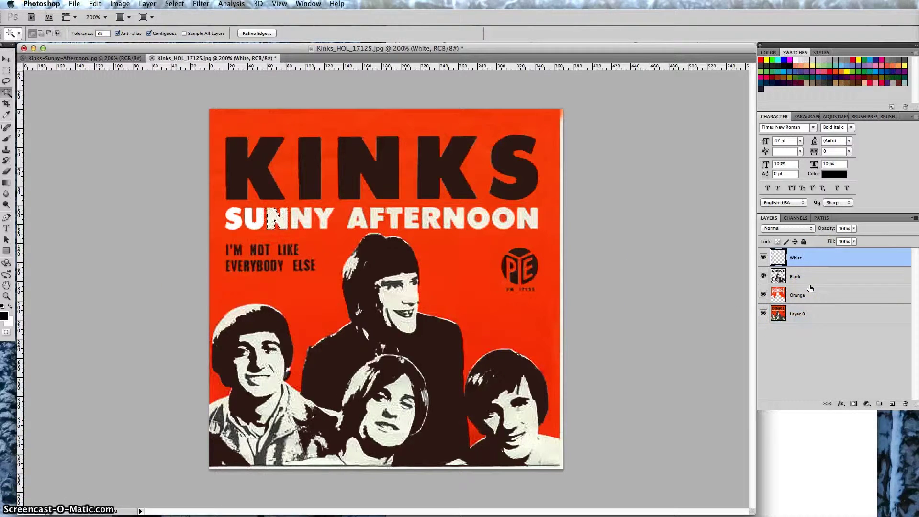
pyautogui.click(769, 333)
pyautogui.press('super+d')
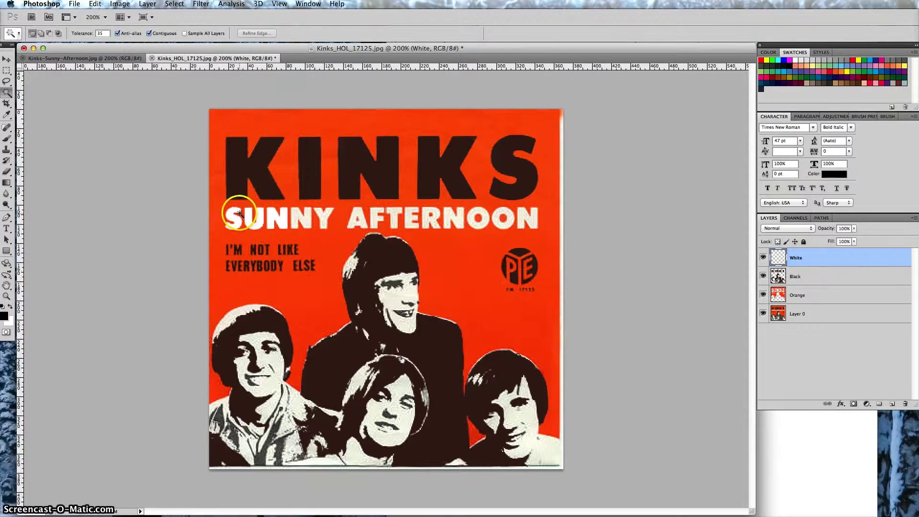
# - Try different opacities for the Black layer, such as 50% and 20%, to compare it with the original scan
pyautogui.click(763, 258)
pyautogui.click(813, 276)
pyautogui.click(817, 297)
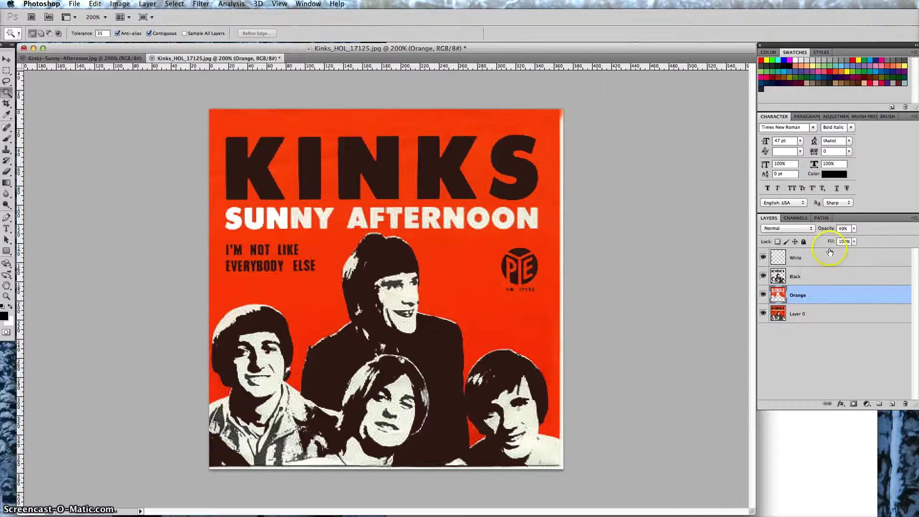
pyautogui.click(817, 278)
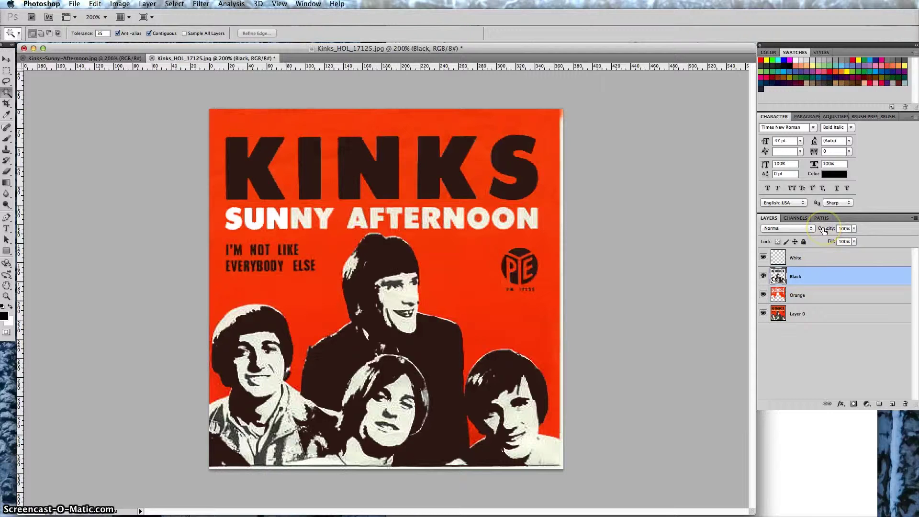
pyautogui.moveTo(823, 230); pyautogui.dragTo(807, 230)
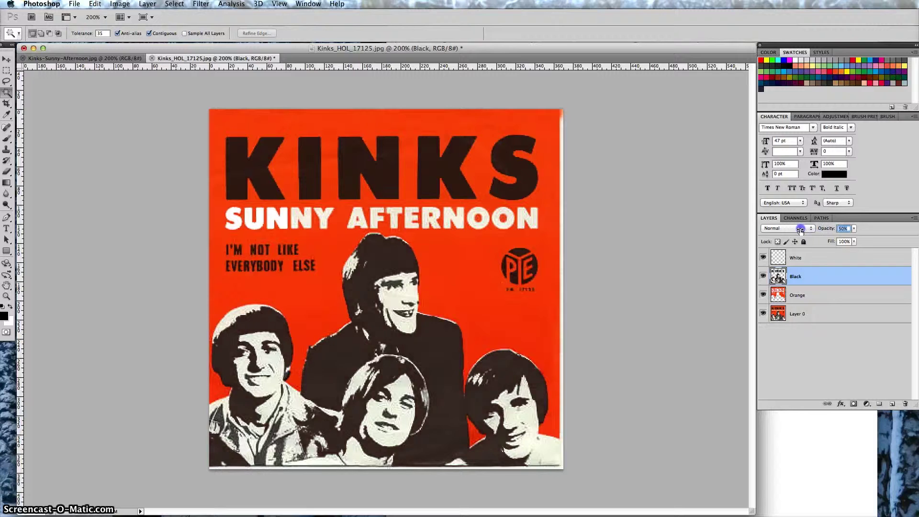
pyautogui.moveTo(802, 231); pyautogui.dragTo(798, 230)
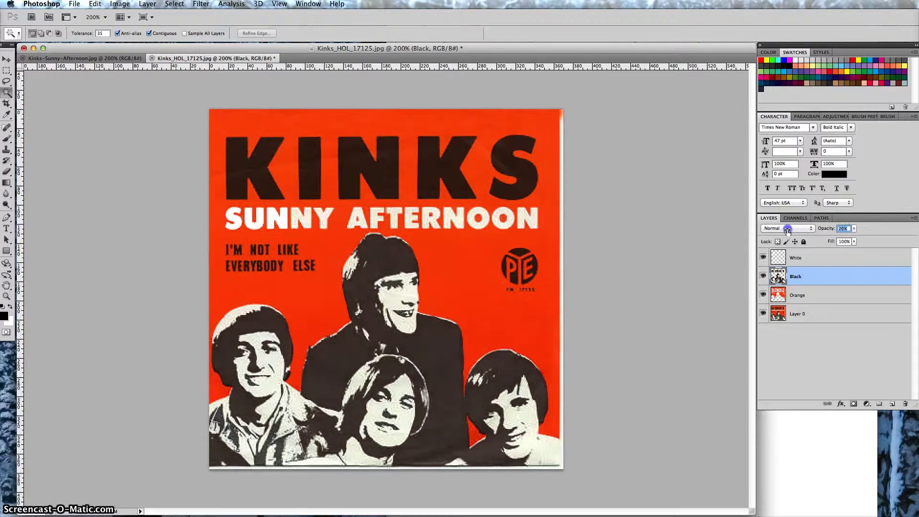
pyautogui.moveTo(779, 230); pyautogui.dragTo(799, 231)
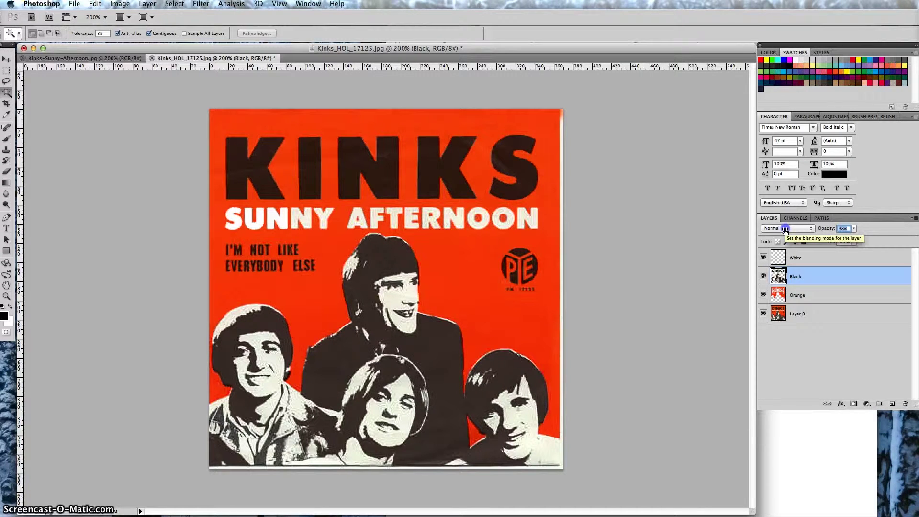
pyautogui.click(824, 229)
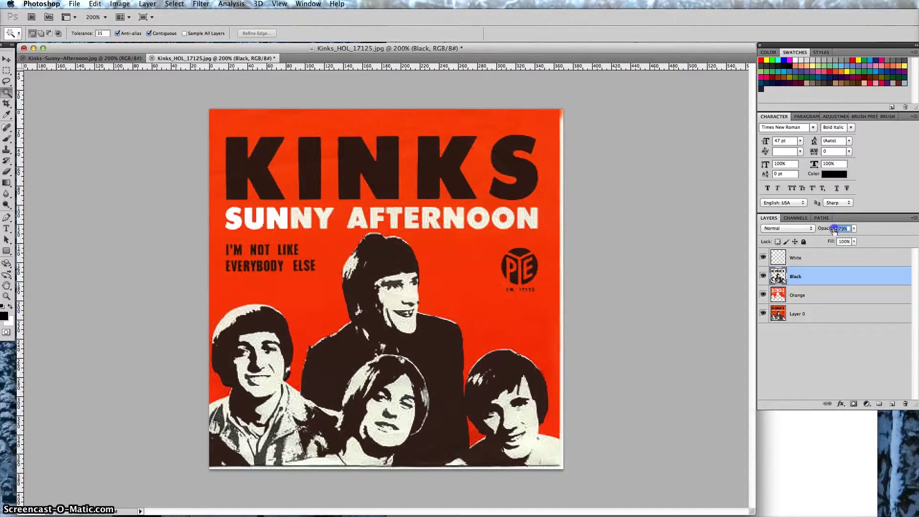
pyautogui.moveTo(833, 230); pyautogui.dragTo(832, 230)
# - Set the Black layer's opacity to 37%
pyautogui.click(843, 296)
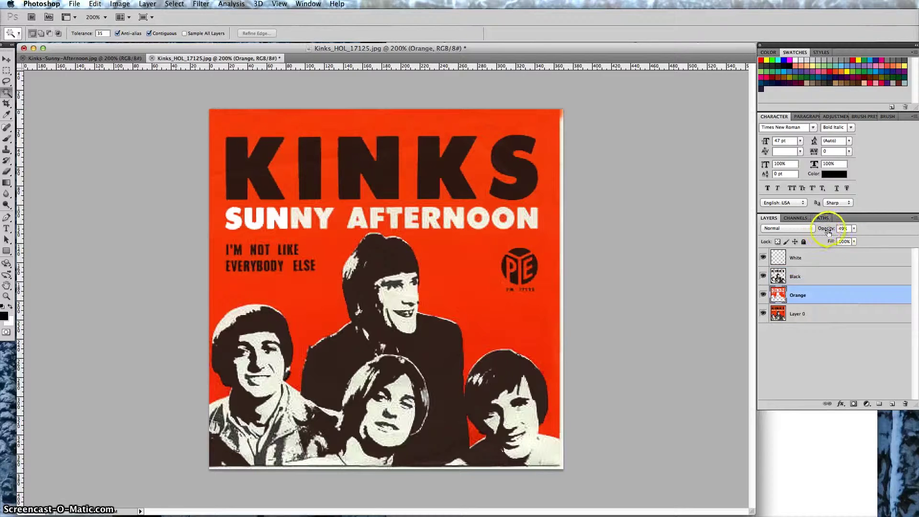
pyautogui.click(823, 276)
pyautogui.moveTo(827, 231); pyautogui.dragTo(811, 230)
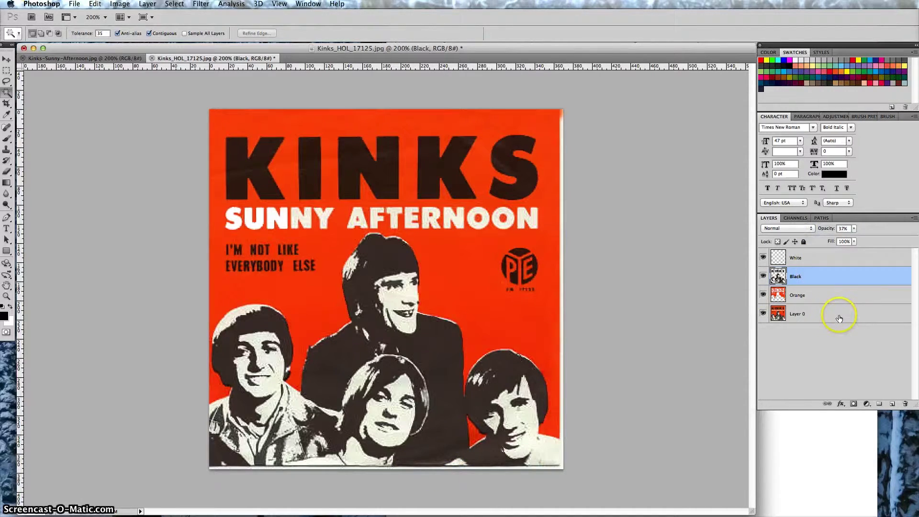
# - With the Clone Stamp at brush size 15, retouch the creases and lower edge of the central man's dark jacket on Layer 0
pyautogui.click(814, 314)
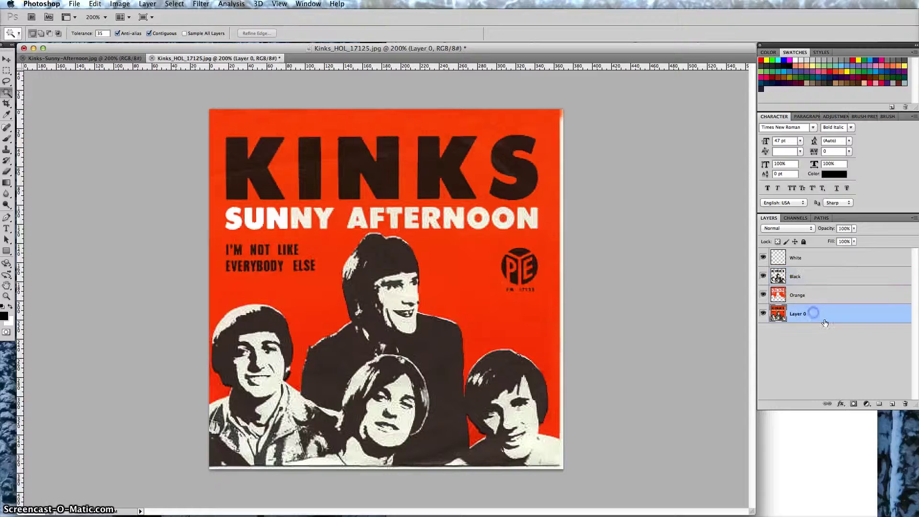
pyautogui.click(6, 151)
pyautogui.press(']')
pyautogui.press(']')
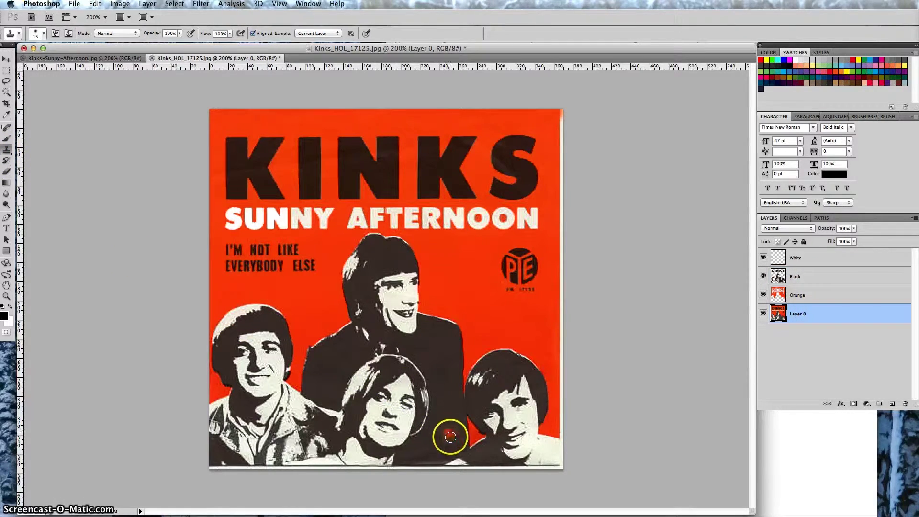
pyautogui.moveTo(486, 431)
pyautogui.mouseDown()
pyautogui.moveTo(448, 425)
pyautogui.moveTo(447, 408)
pyautogui.moveTo(433, 458)
pyautogui.mouseUp()
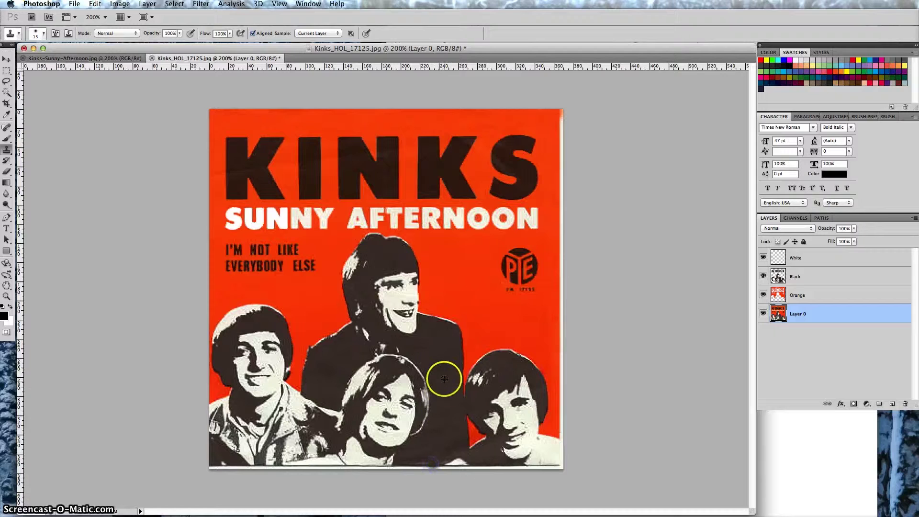
pyautogui.click(414, 463)
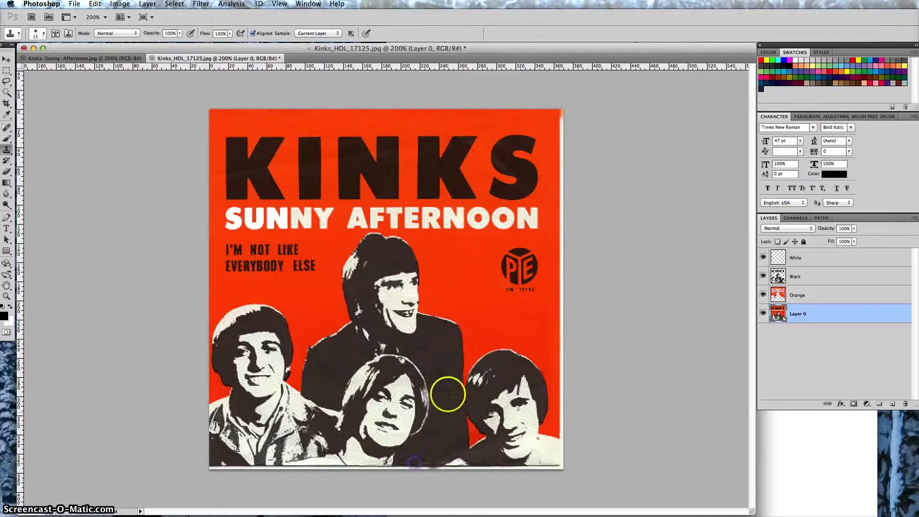
pyautogui.click(425, 465)
pyautogui.keyDown('alt'); pyautogui.click(441, 375); pyautogui.keyUp('alt')
pyautogui.click(410, 455)
pyautogui.click(442, 455)
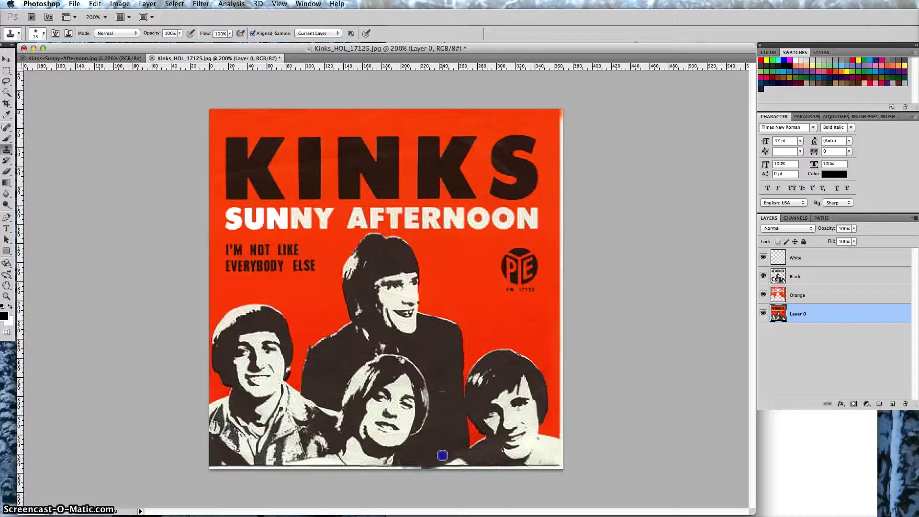
pyautogui.keyDown('alt'); pyautogui.click(443, 382); pyautogui.keyUp('alt')
pyautogui.click(402, 459)
pyautogui.keyDown('alt'); pyautogui.click(447, 379); pyautogui.keyUp('alt')
pyautogui.click(452, 447)
pyautogui.moveTo(452, 447); pyautogui.dragTo(455, 450)
pyautogui.click(447, 450)
pyautogui.keyDown('alt'); pyautogui.click(447, 375); pyautogui.keyUp('alt')
pyautogui.moveTo(338, 376)
pyautogui.mouseDown()
pyautogui.moveTo(313, 385)
pyautogui.moveTo(337, 386)
pyautogui.mouseUp()
# - Clone clean dark tone over the creases in the N, second K and final S of the KINKS title on Layer 0
pyautogui.keyDown('alt'); pyautogui.click(397, 163); pyautogui.keyUp('alt')
pyautogui.click(490, 503)
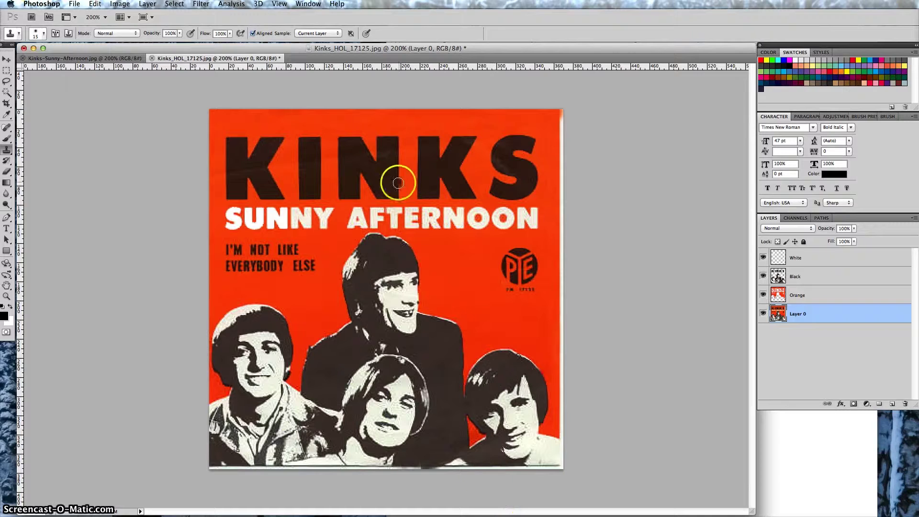
pyautogui.click(406, 144)
pyautogui.click(390, 148)
pyautogui.click(449, 257)
pyautogui.click(437, 165)
pyautogui.click(460, 149)
pyautogui.click(512, 159)
pyautogui.click(495, 156)
pyautogui.click(504, 168)
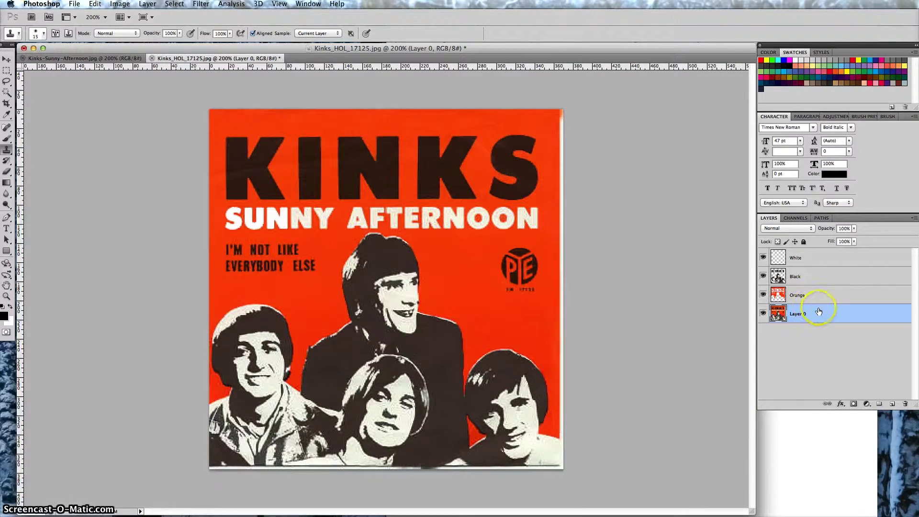
# - Lower the White layer's opacity to about 51%
pyautogui.click(819, 258)
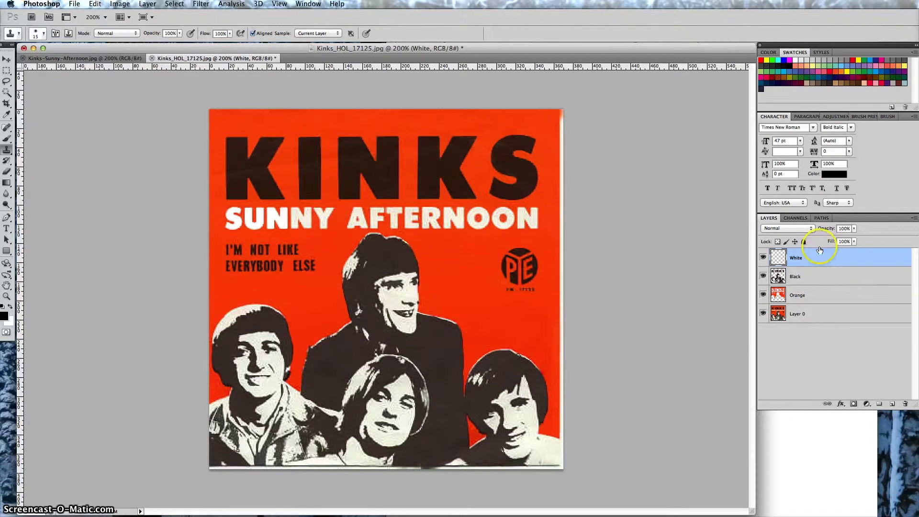
pyautogui.moveTo(827, 231); pyautogui.dragTo(809, 230)
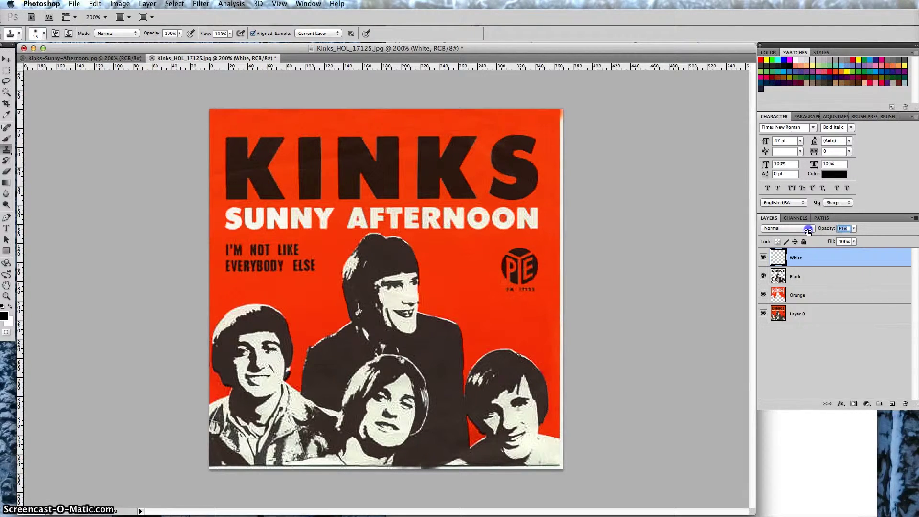
pyautogui.moveTo(809, 230); pyautogui.dragTo(810, 230)
# - Crop the cover to trim off the pale strips along its right and bottom edges
pyautogui.click(845, 316)
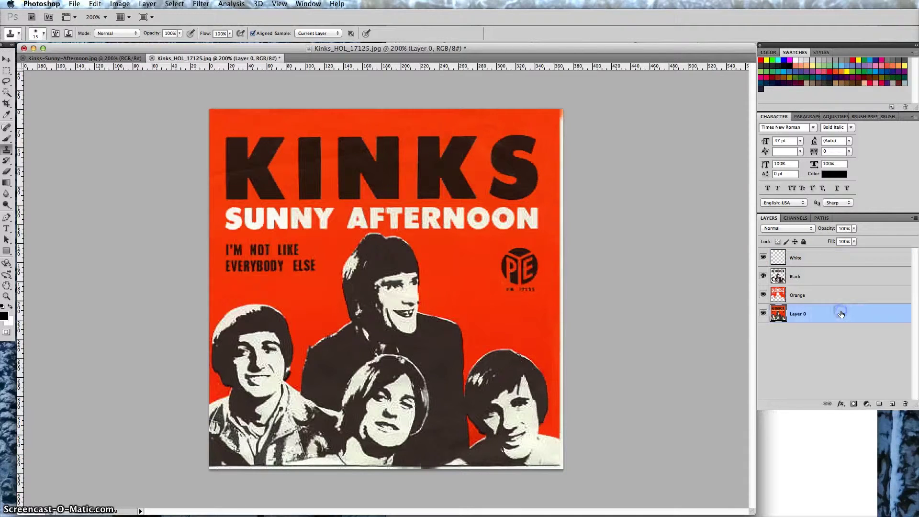
pyautogui.click(8, 105)
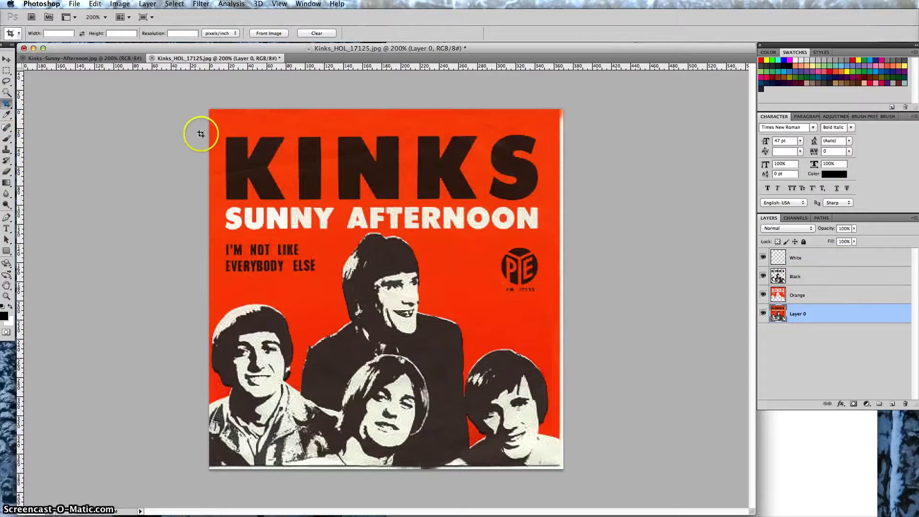
pyautogui.moveTo(229, 137); pyautogui.dragTo(286, 225)
pyautogui.moveTo(525, 450); pyautogui.dragTo(556, 463)
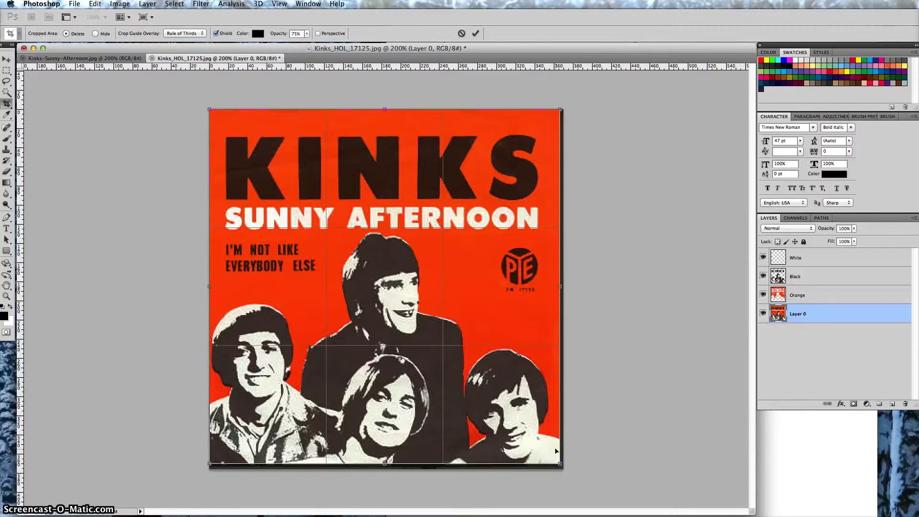
pyautogui.click(476, 34)
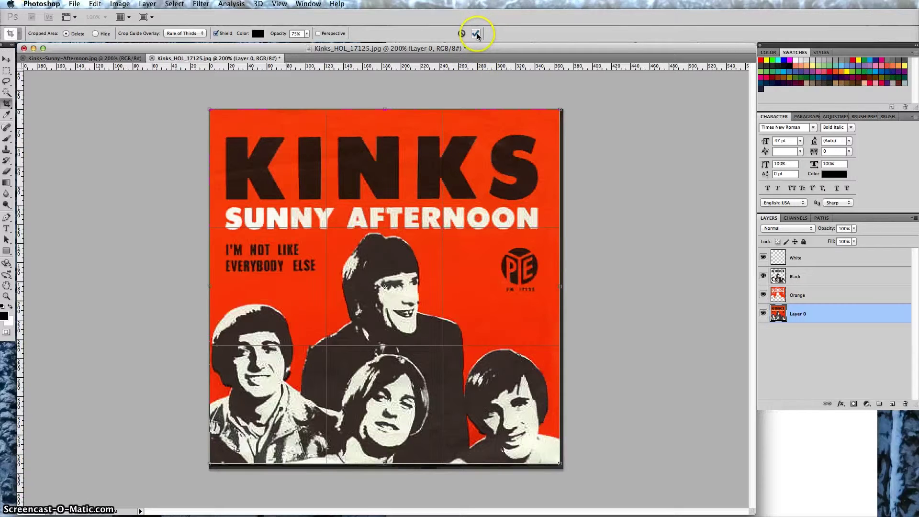